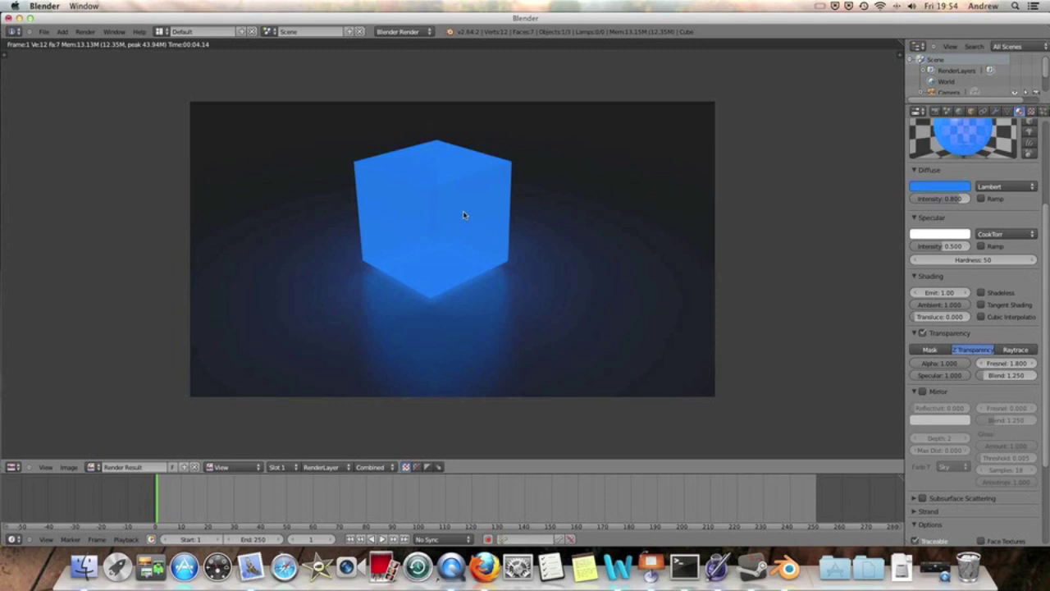
- Reload the default start-up scene and raise the cube 1.13 on Z
key(Escape)
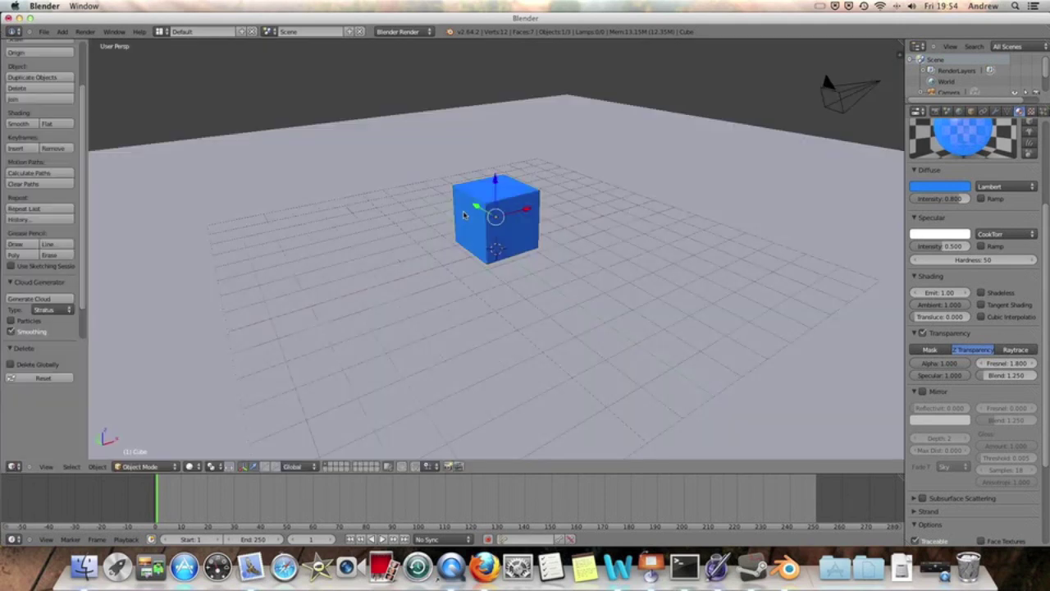
click(44, 32)
click(58, 42)
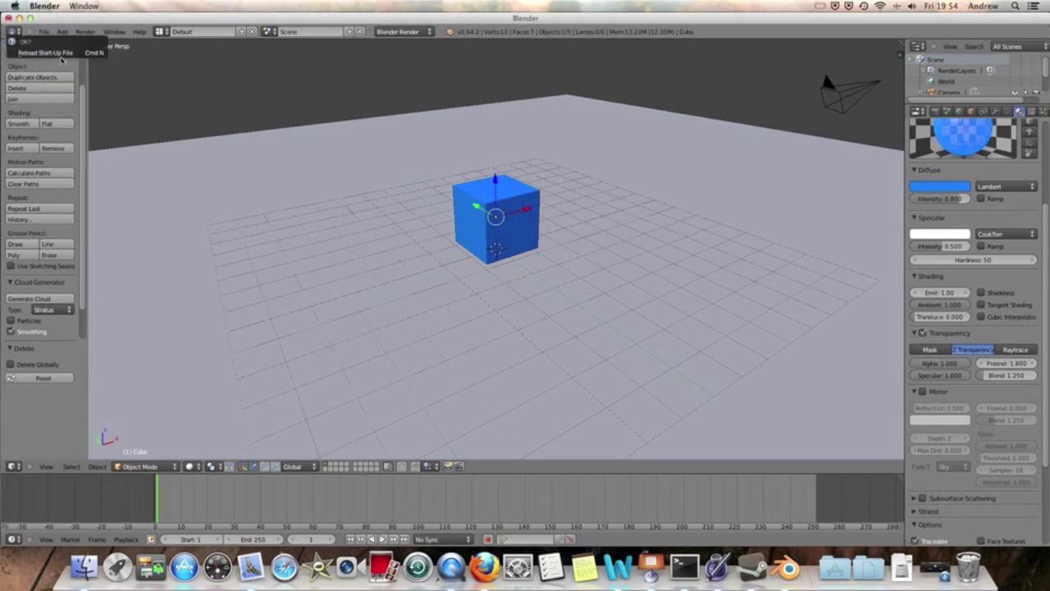
click(59, 53)
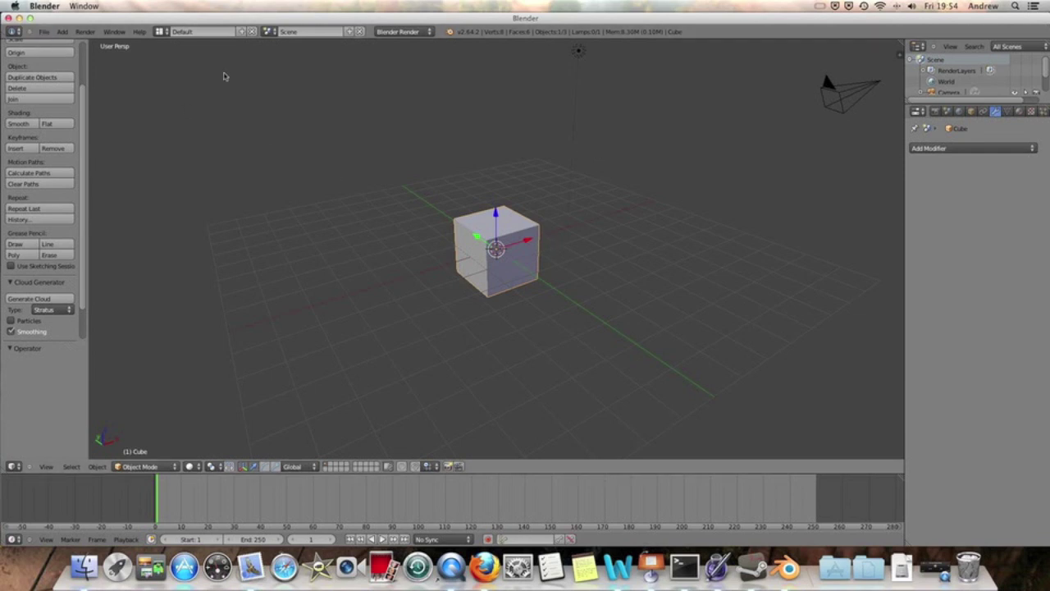
drag(496, 218, 502, 192)
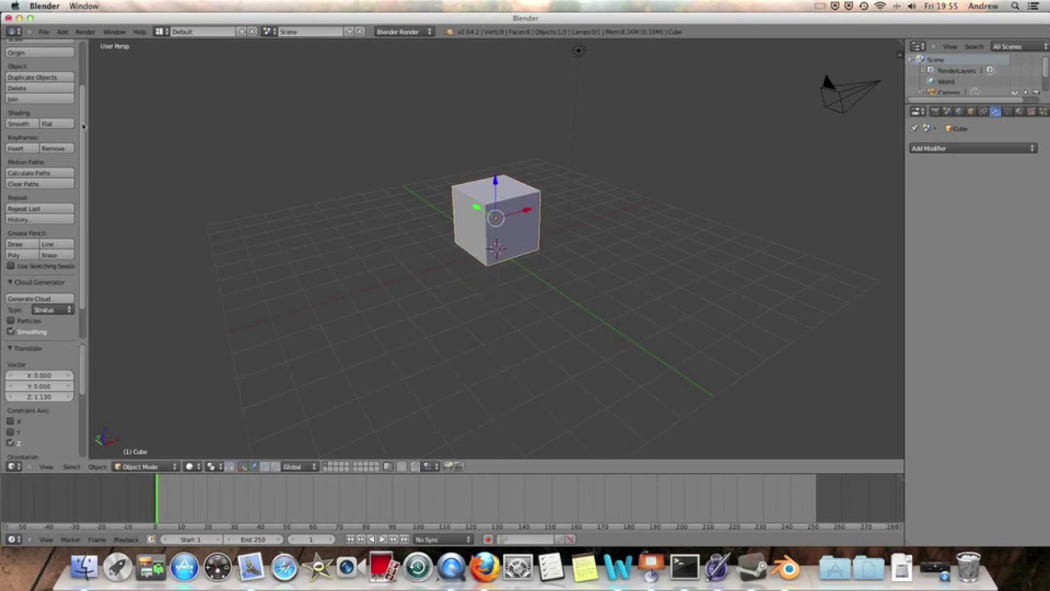
- Add a plane and scale it up to about 9.3 as a floor
click(62, 31)
mouse_move(70, 43)
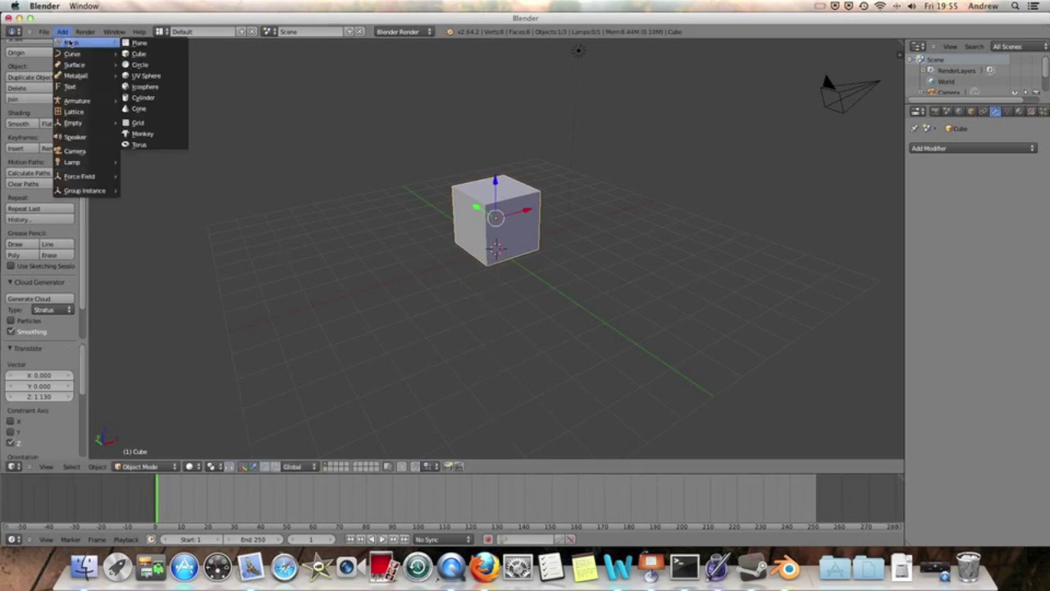
click(148, 44)
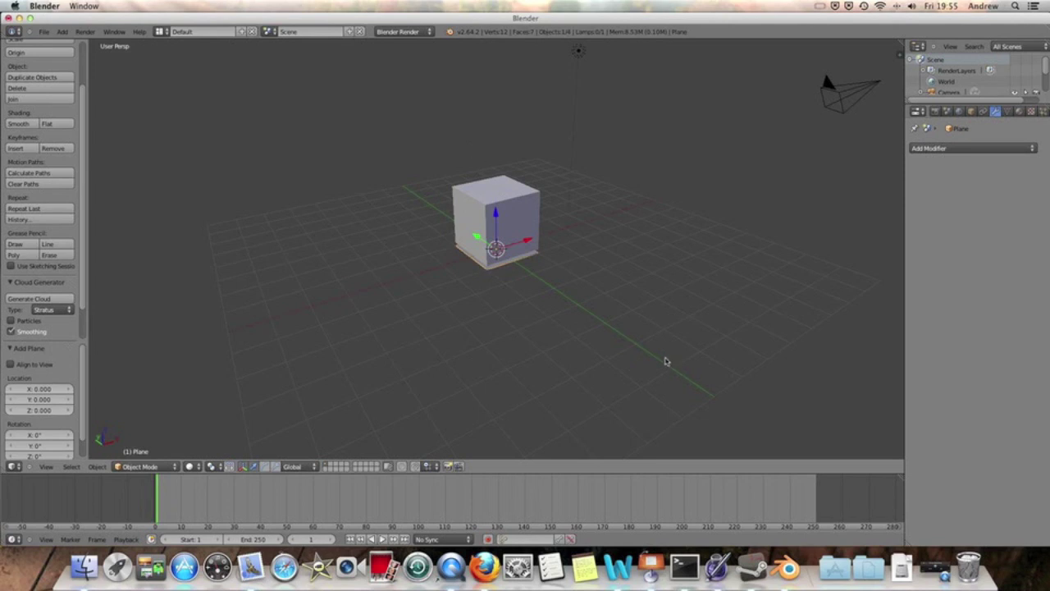
key(s)
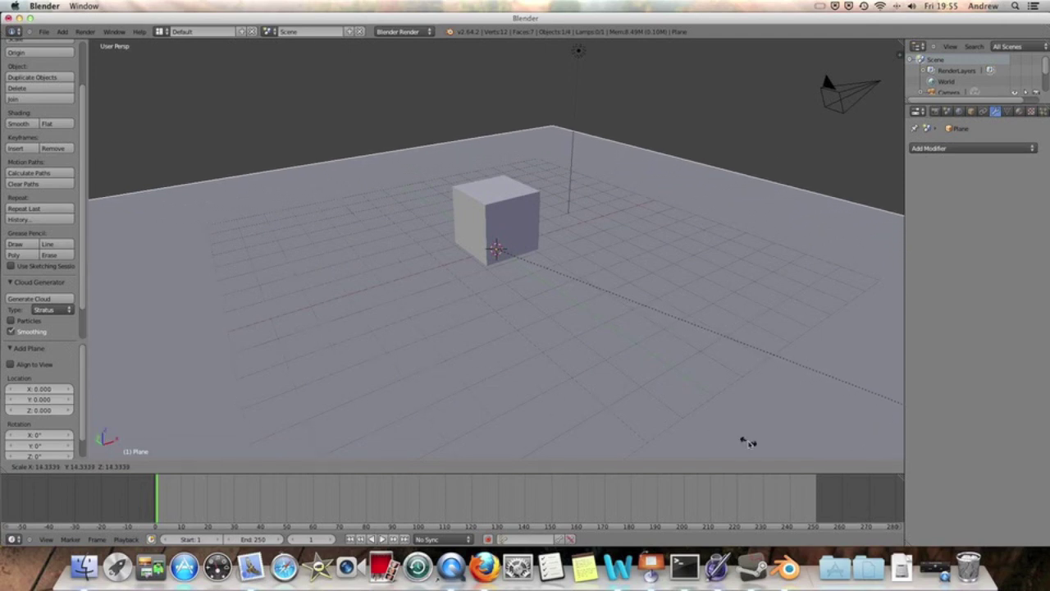
- Confirm the floor plane's size and render a test image
click(430, 207)
click(85, 31)
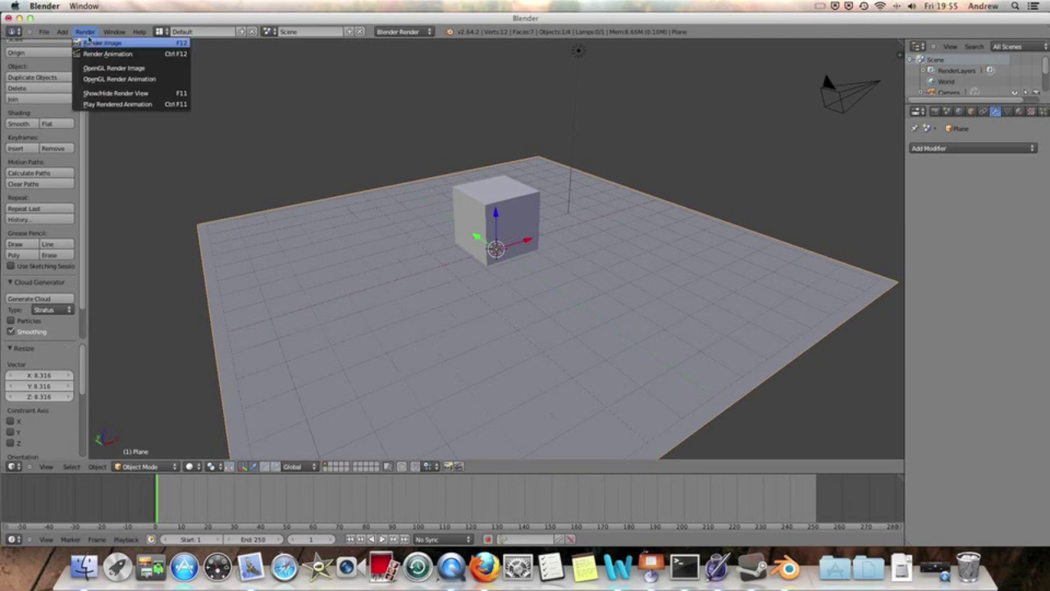
click(89, 42)
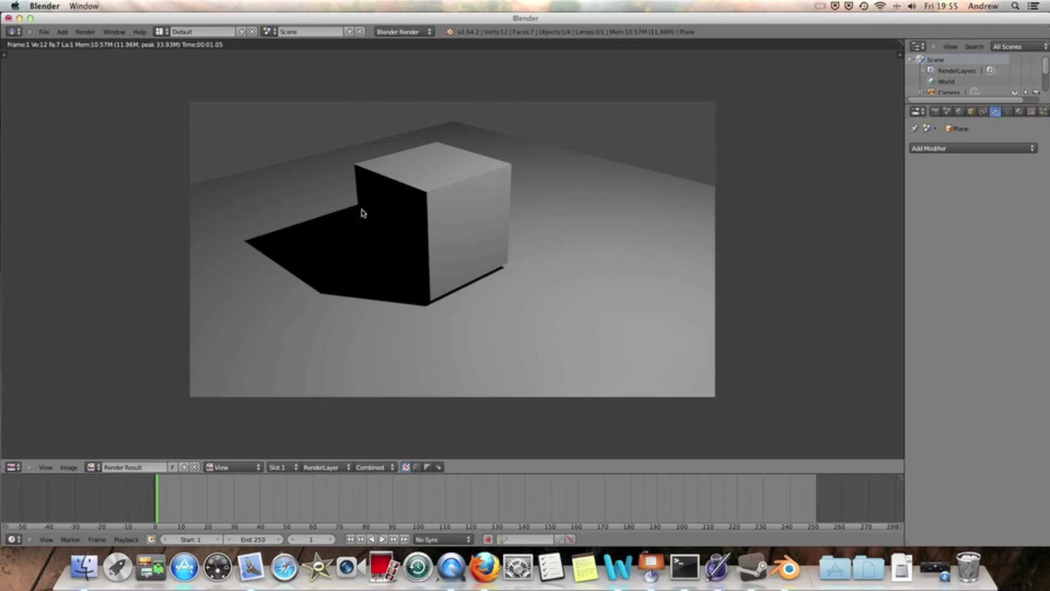
key(Escape)
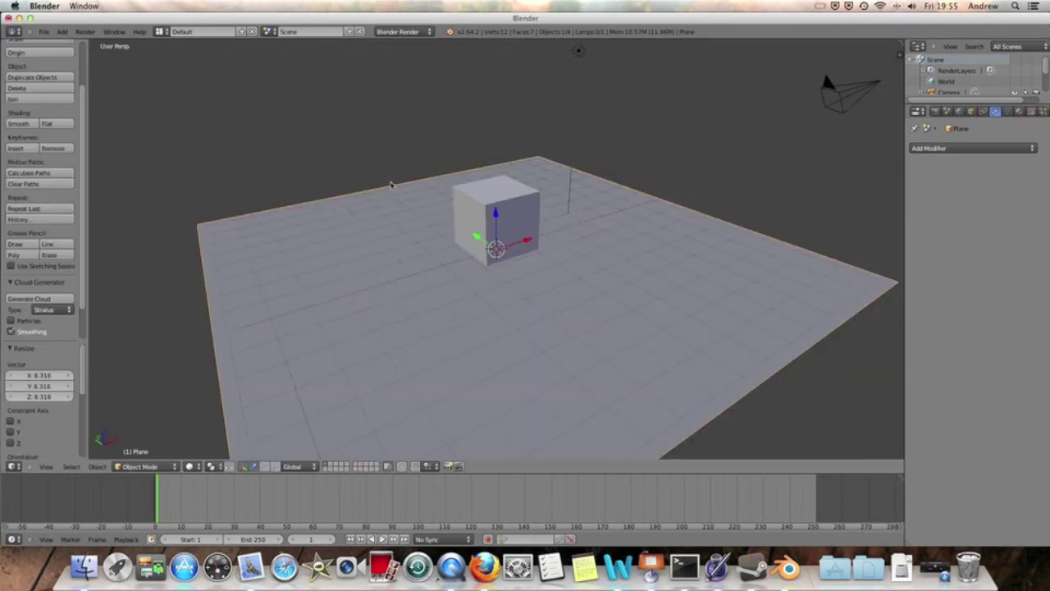
- Scale the floor plane even larger and render the scene again
key(s)
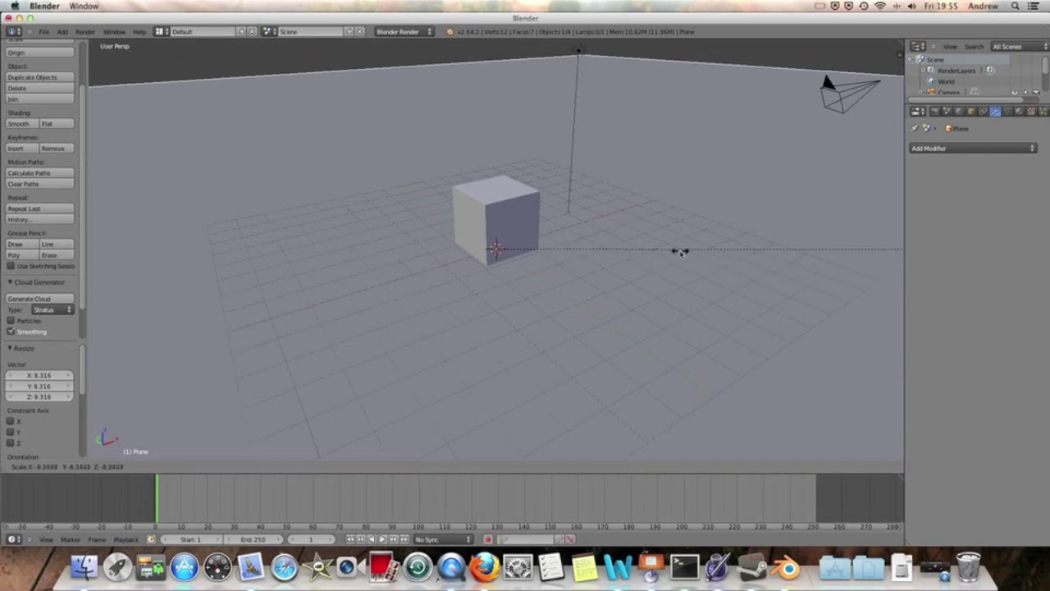
click(484, 244)
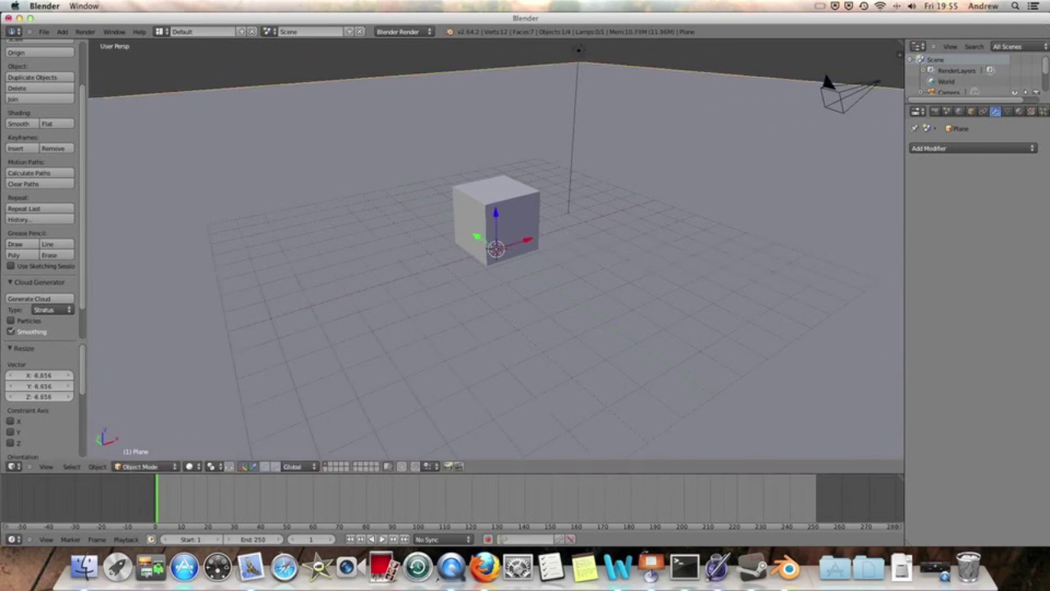
click(86, 31)
click(94, 41)
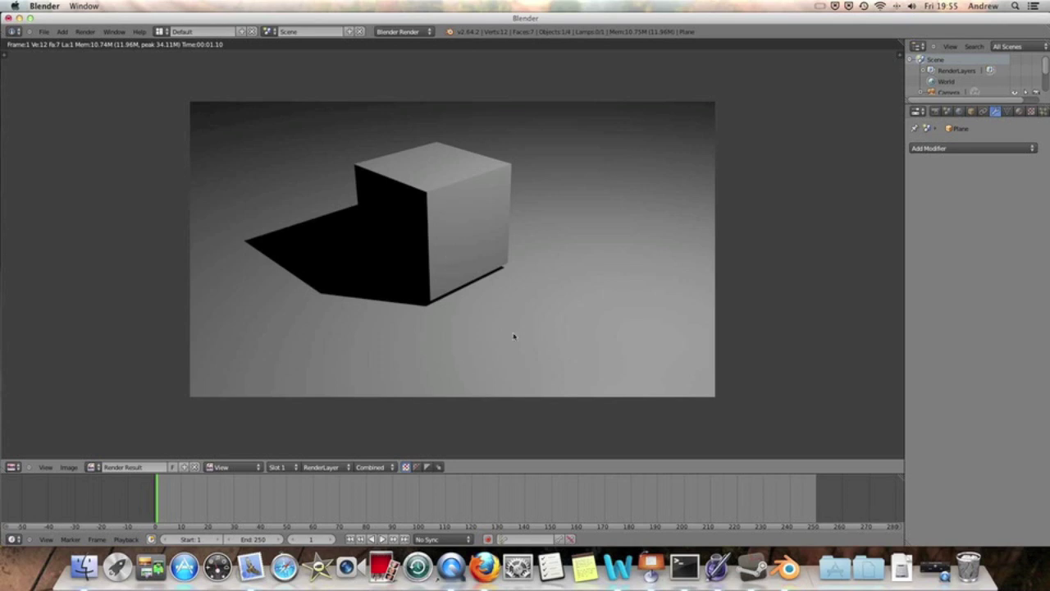
key(Escape)
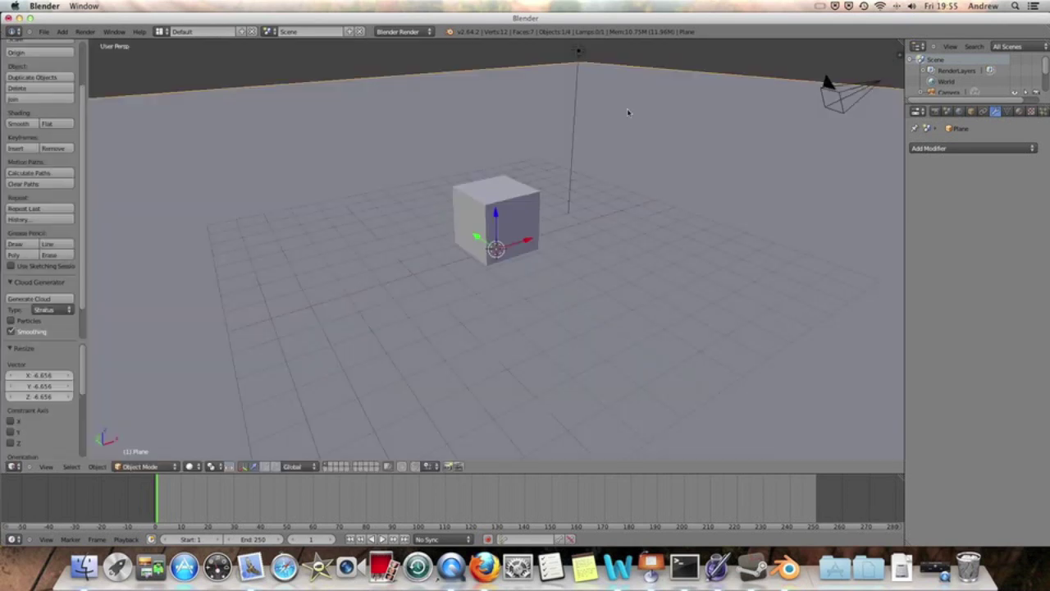
- Delete the lamp, reselect the cube, and render the now completely black scene
right_click(579, 51)
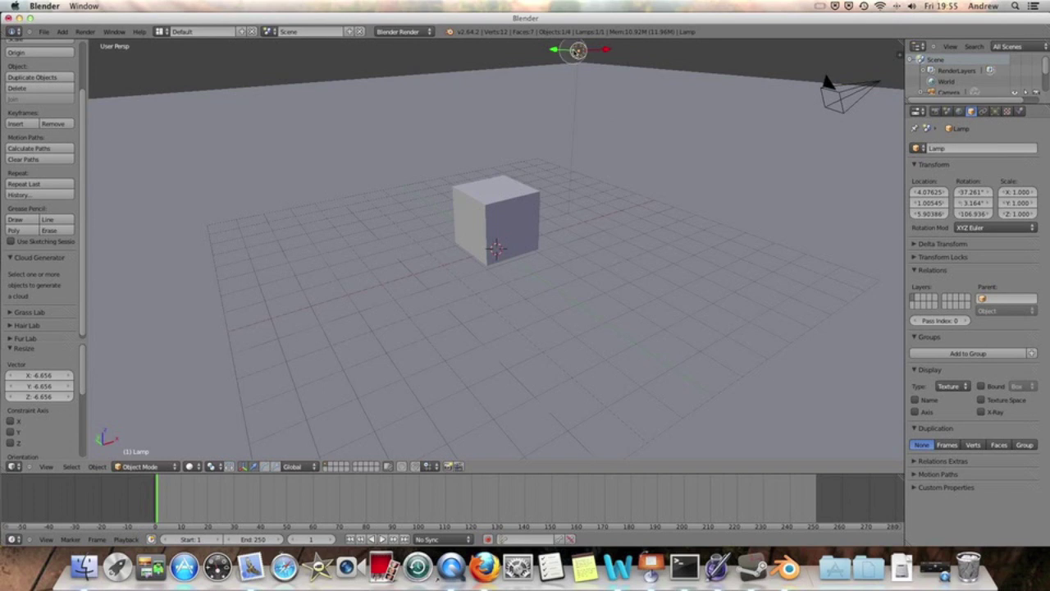
key(x)
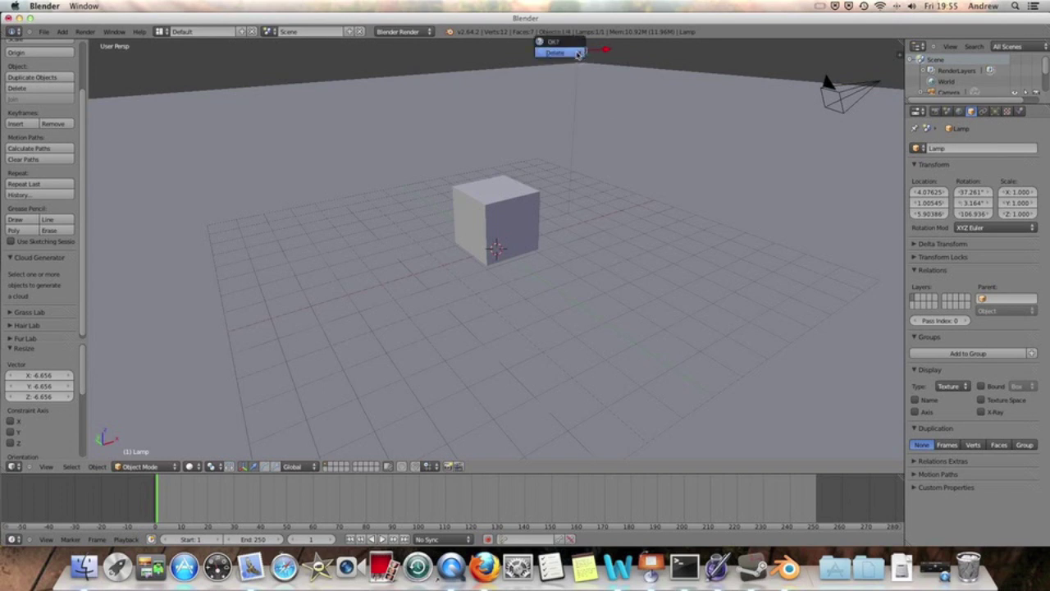
click(577, 49)
right_click(492, 209)
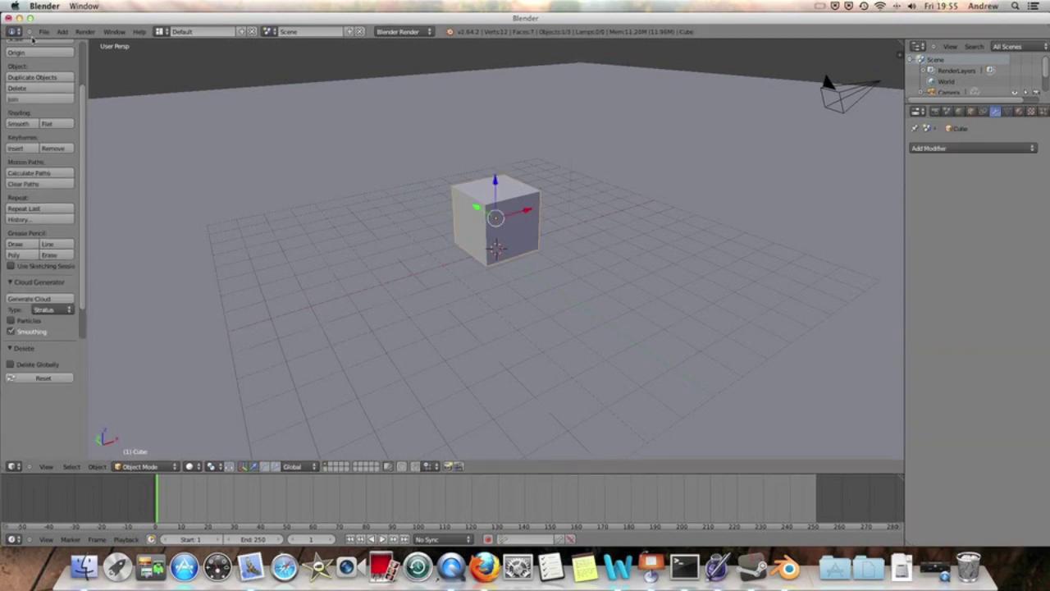
click(84, 31)
click(98, 40)
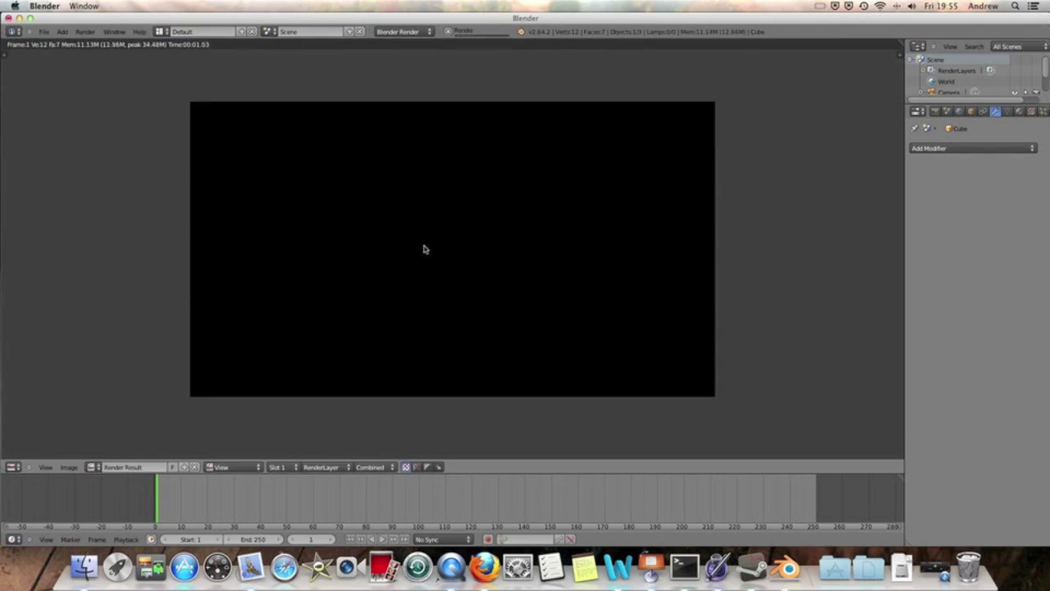
- In the cube's Material Shading settings, set Emit to 1.00
key(Escape)
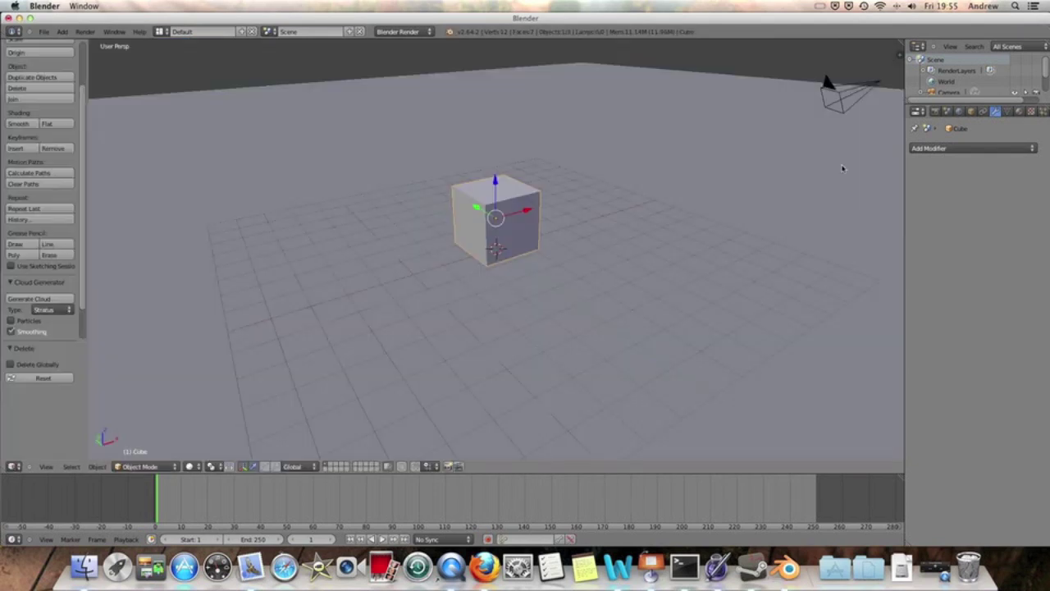
click(1021, 112)
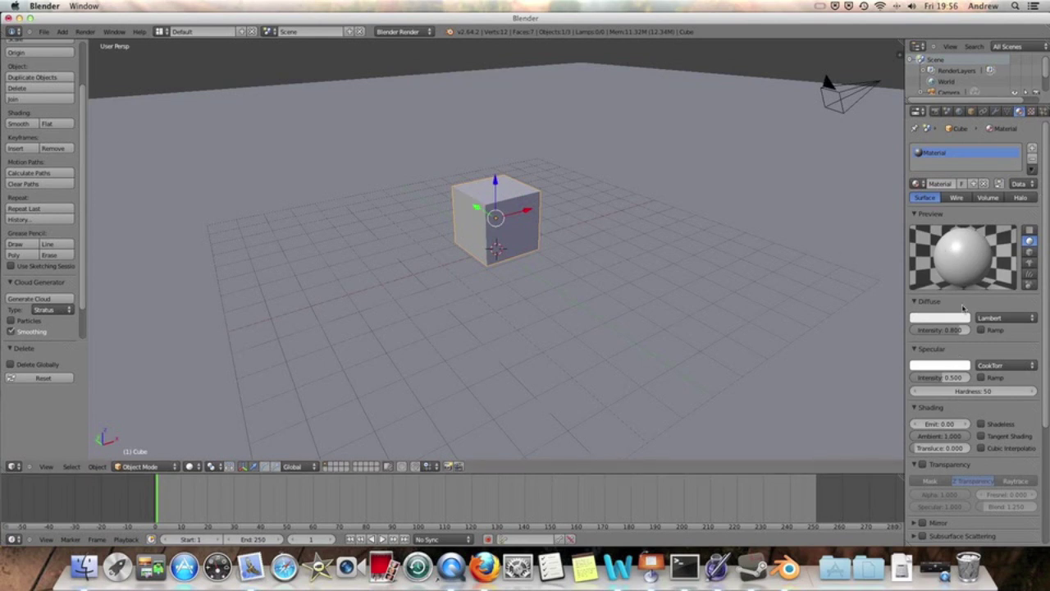
click(935, 424)
text(1)
key(Return)
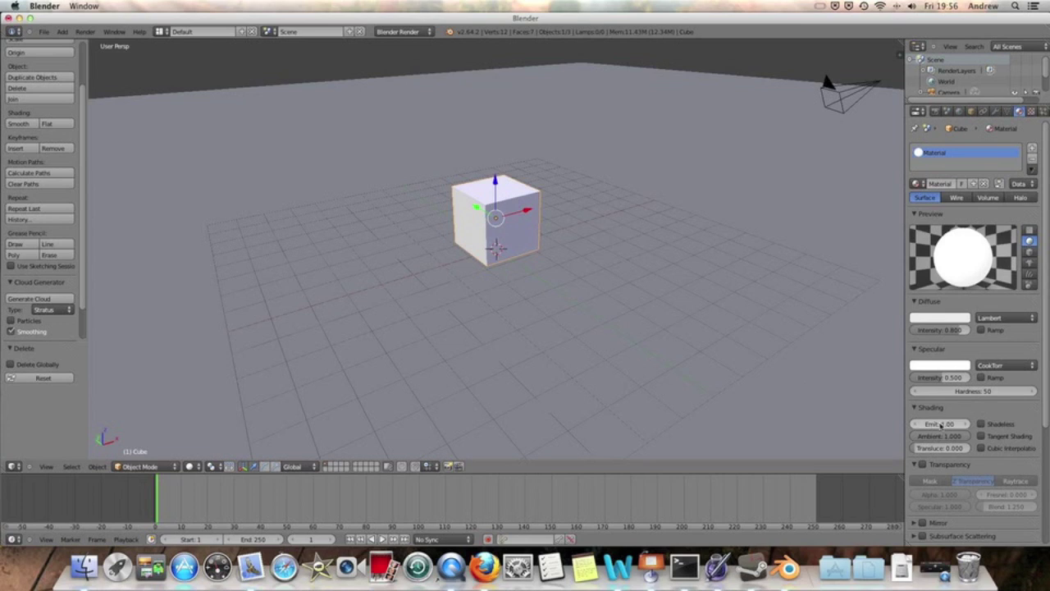
drag(942, 423, 903, 424)
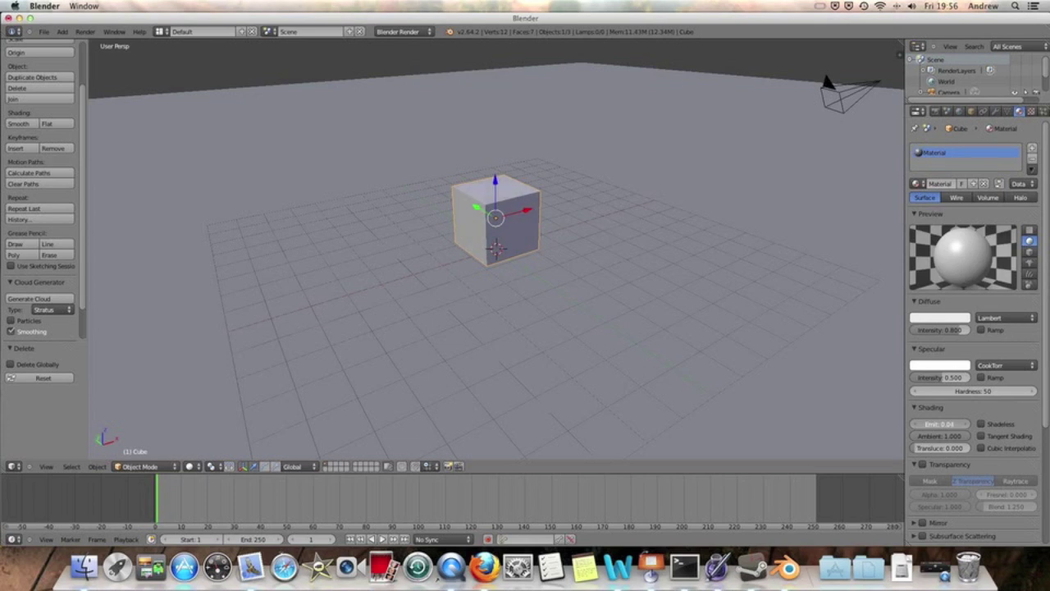
click(933, 423)
text(1)
key(Return)
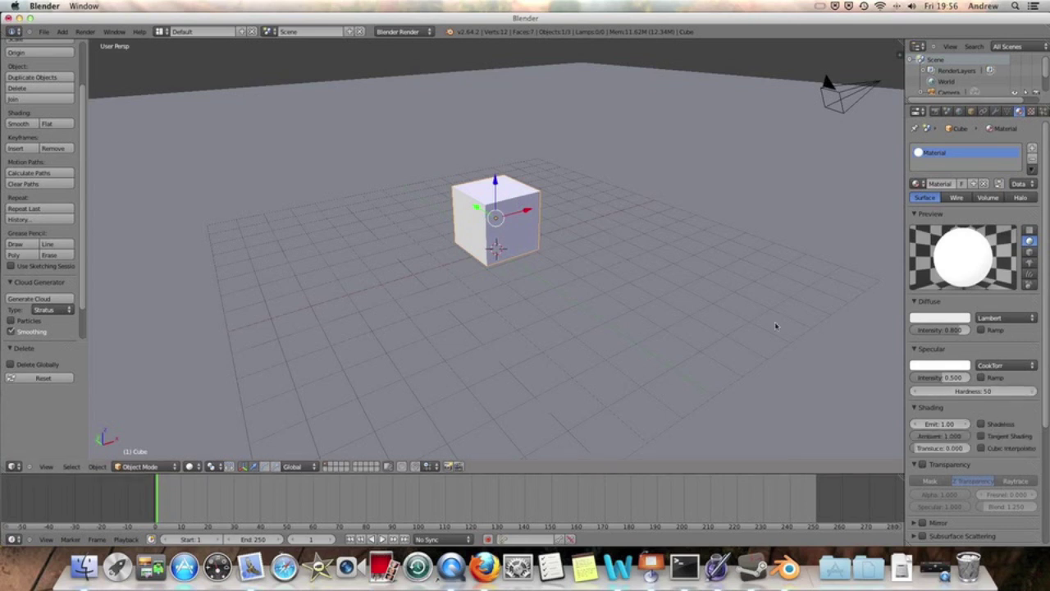
click(85, 31)
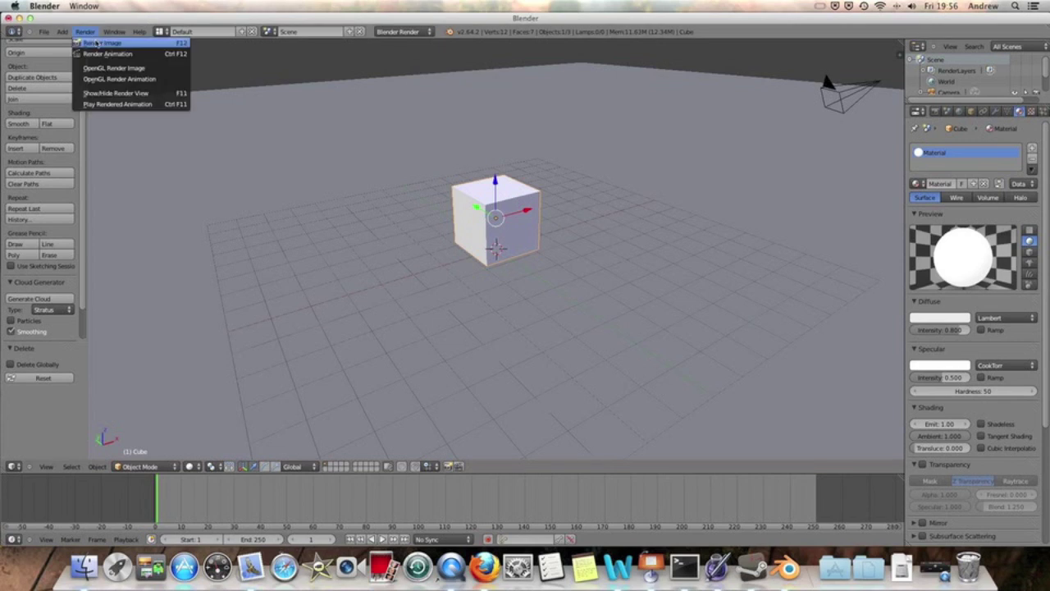
click(103, 39)
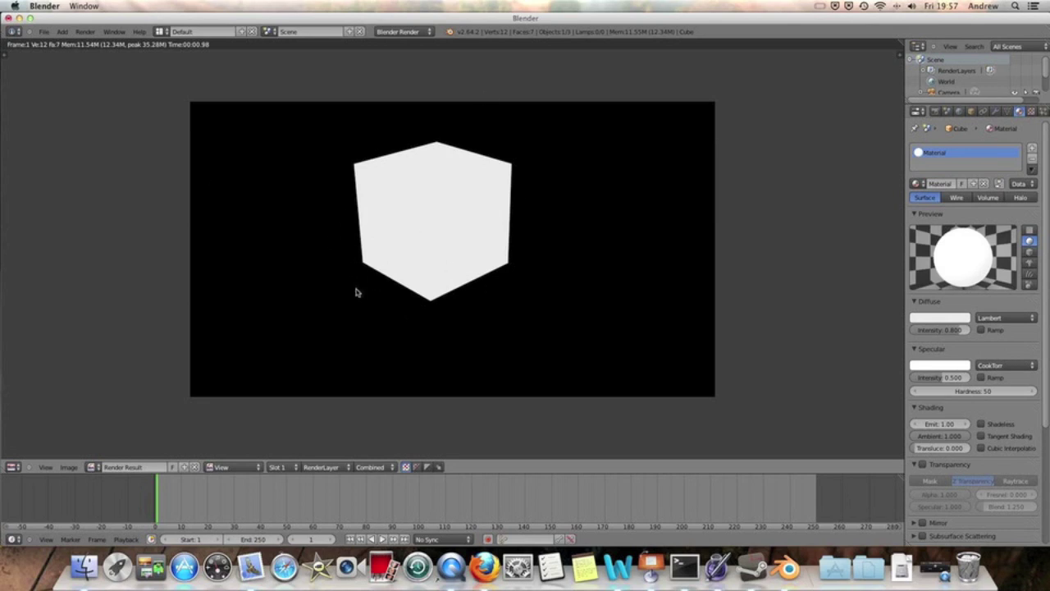
key(Escape)
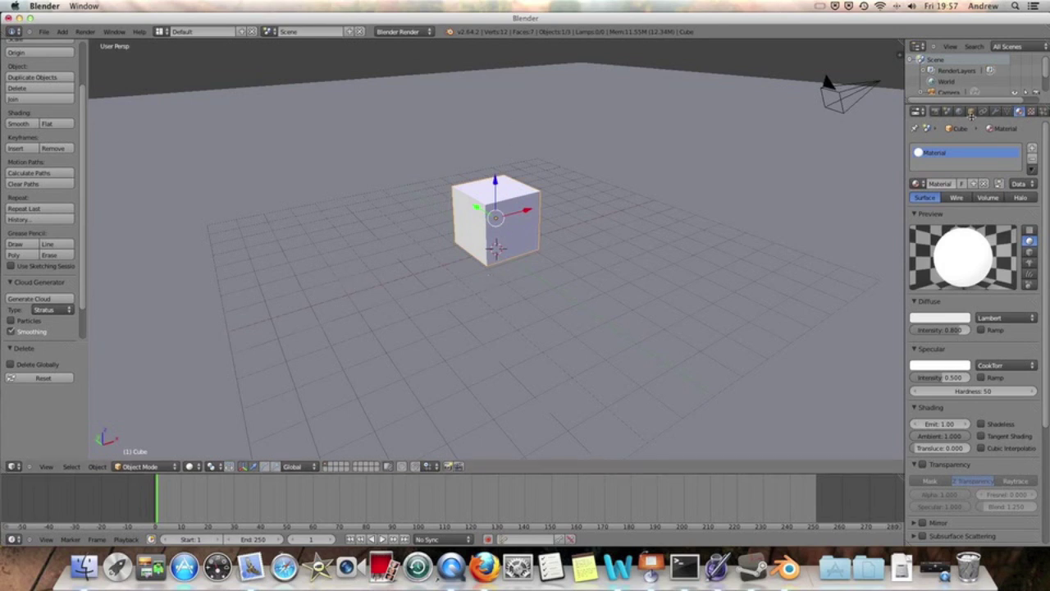
- Turn on Indirect Lighting in the World settings and render a test image
click(960, 112)
scroll(981, 444, down, 1)
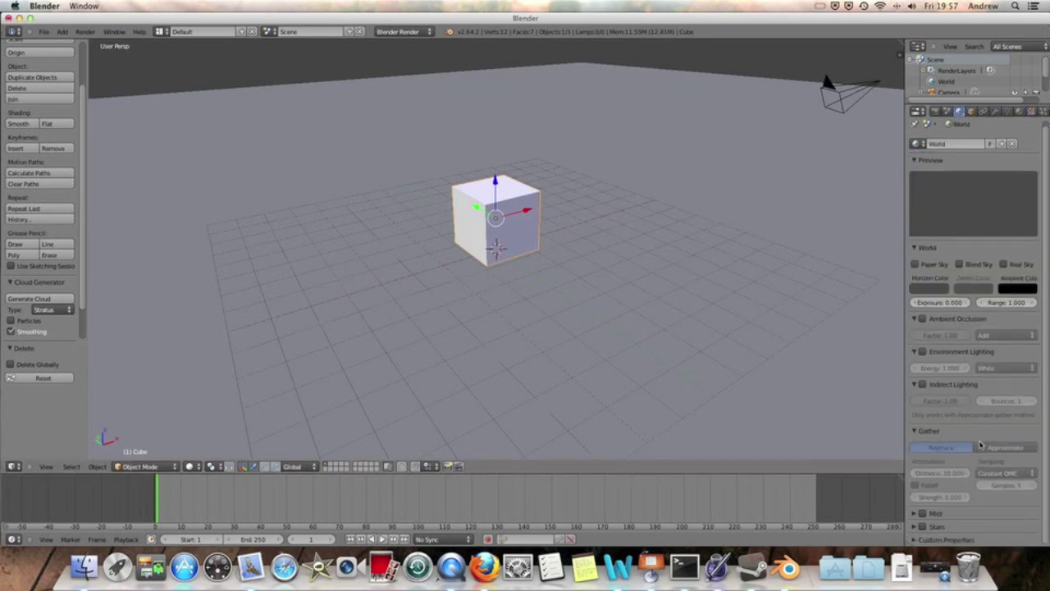
click(923, 385)
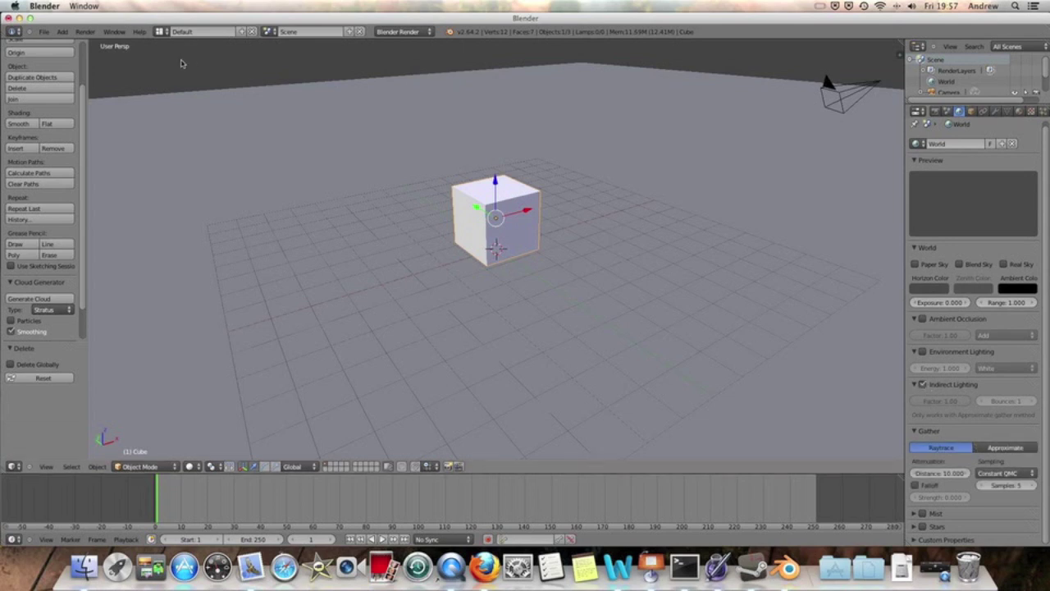
click(86, 32)
click(86, 44)
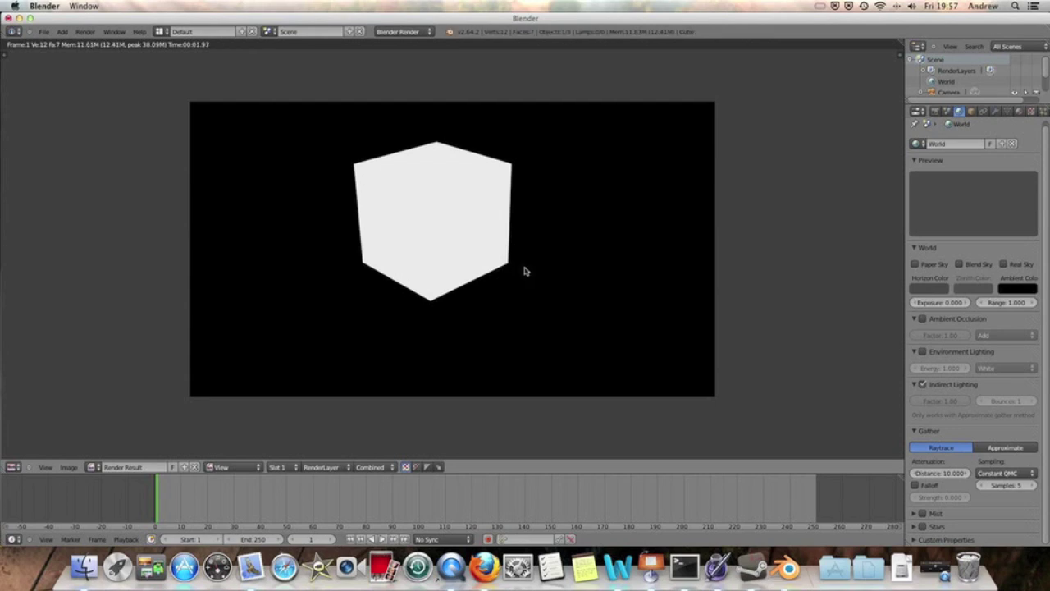
key(Escape)
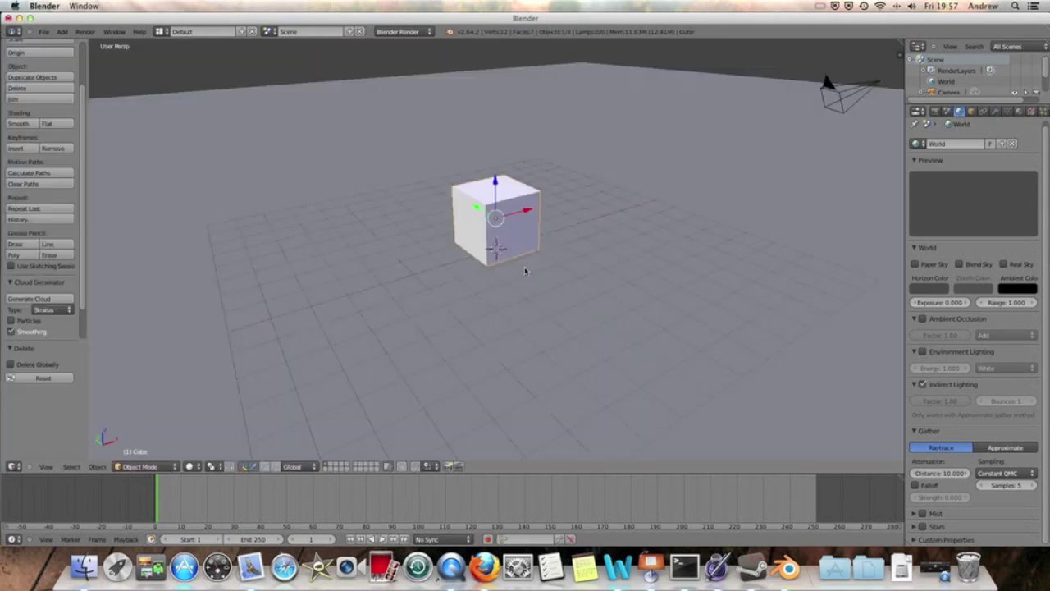
- Set the indirect lighting gather to Approximate and render to see the floor lit
click(994, 448)
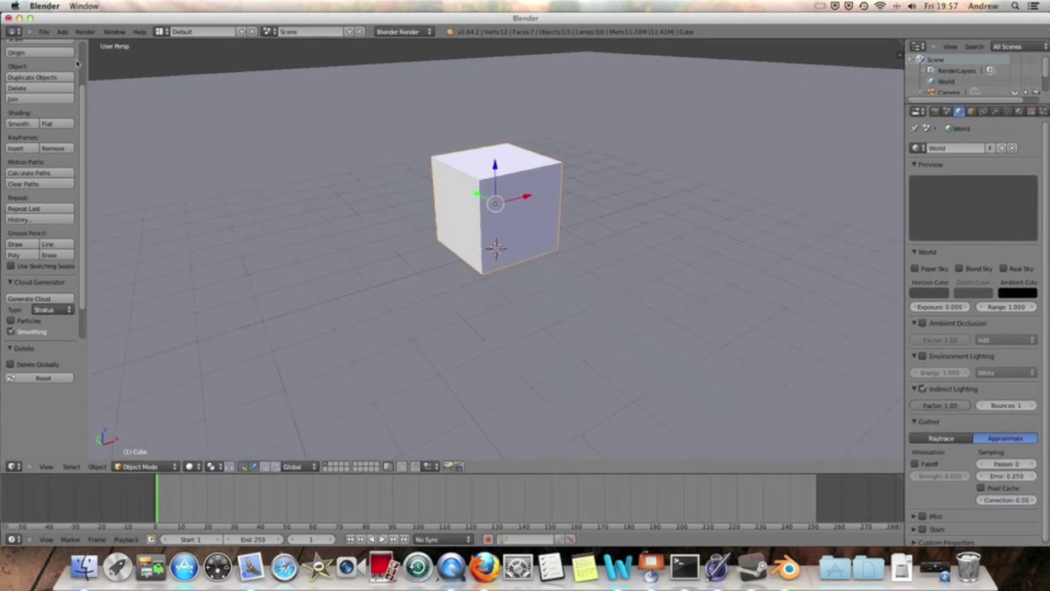
click(88, 32)
click(99, 40)
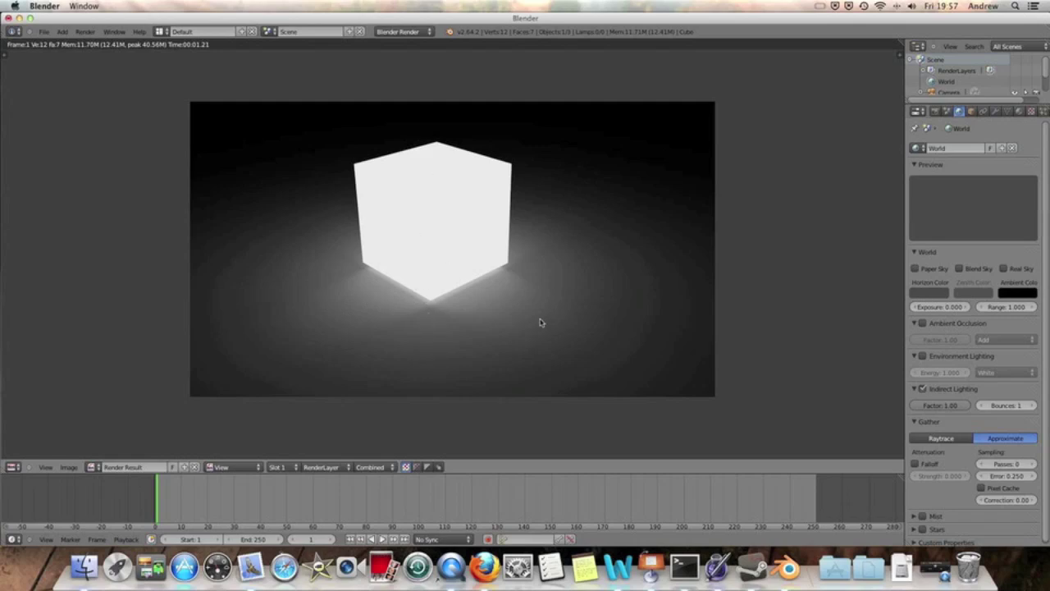
key(Escape)
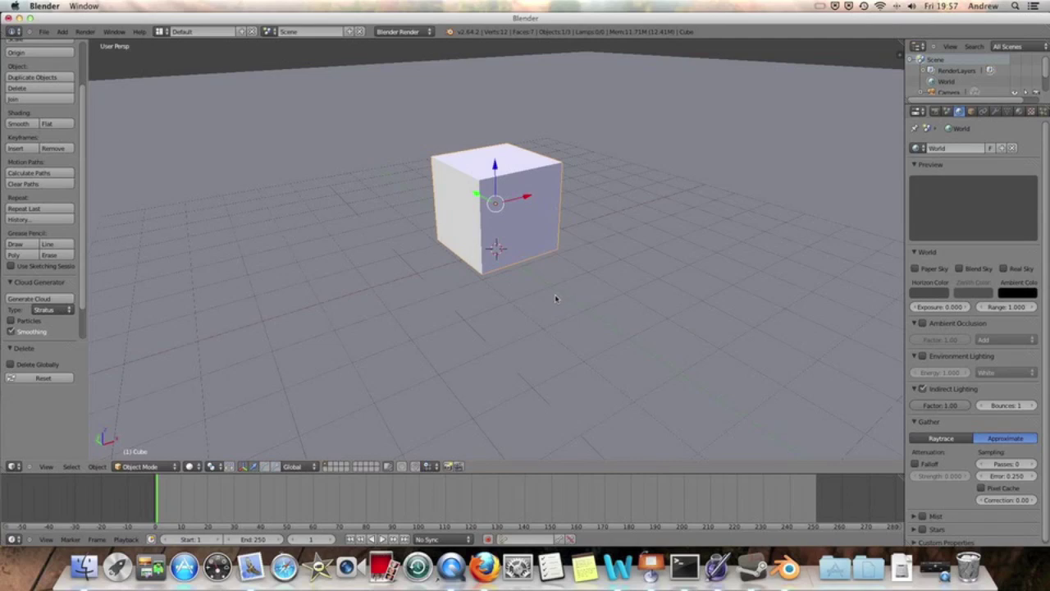
- Change the cube's diffuse colour to blue and render to see the blue glow
click(1021, 111)
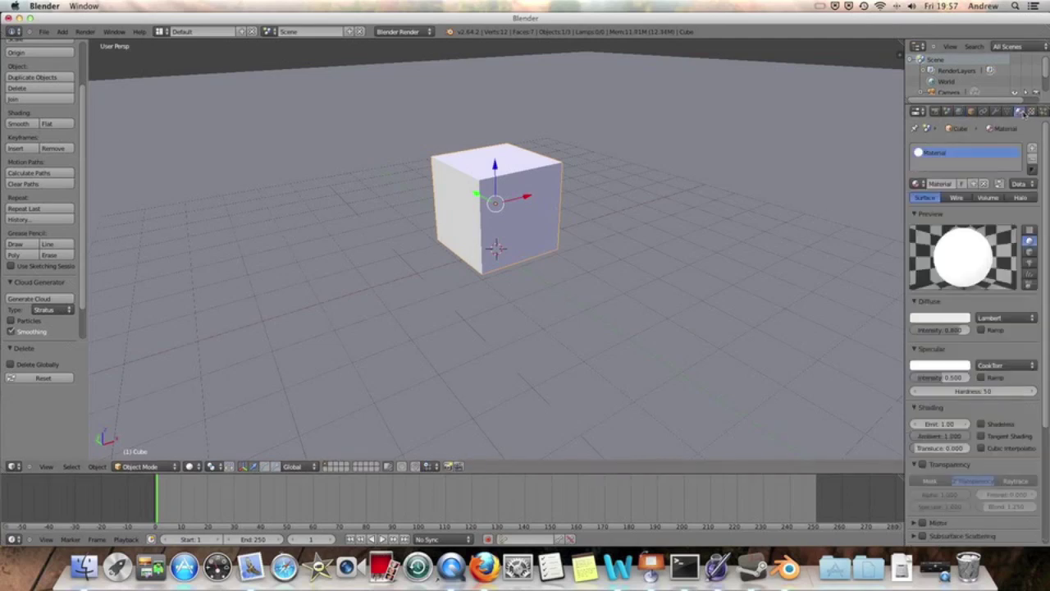
click(935, 318)
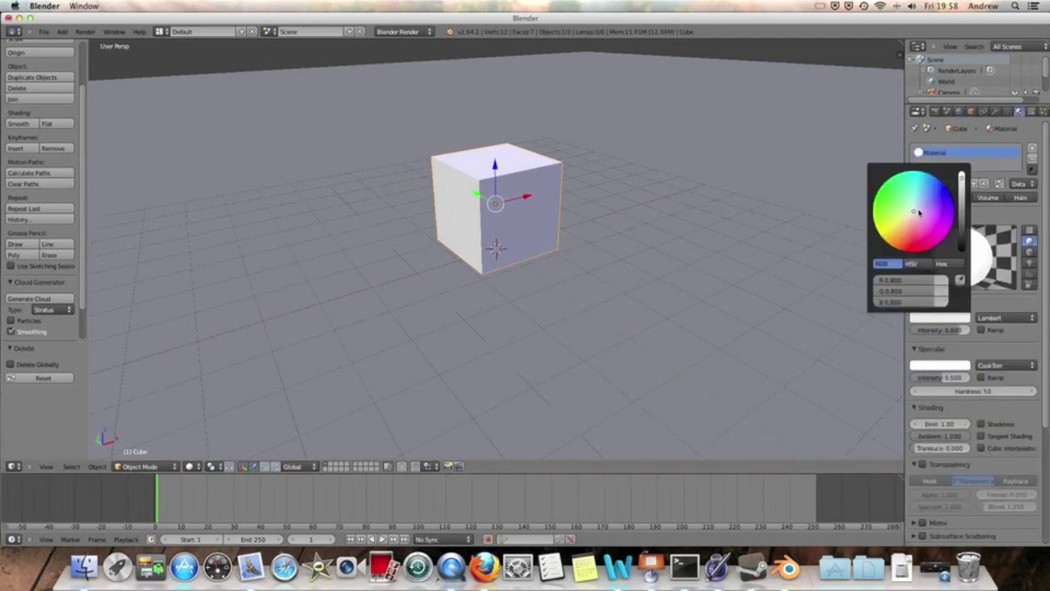
drag(918, 214, 944, 185)
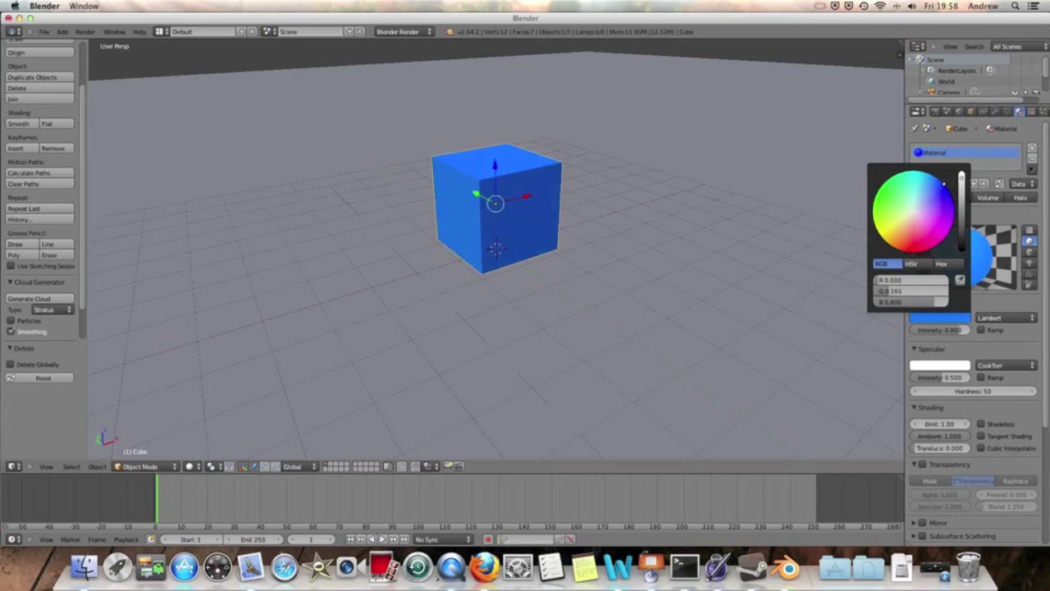
key(F12)
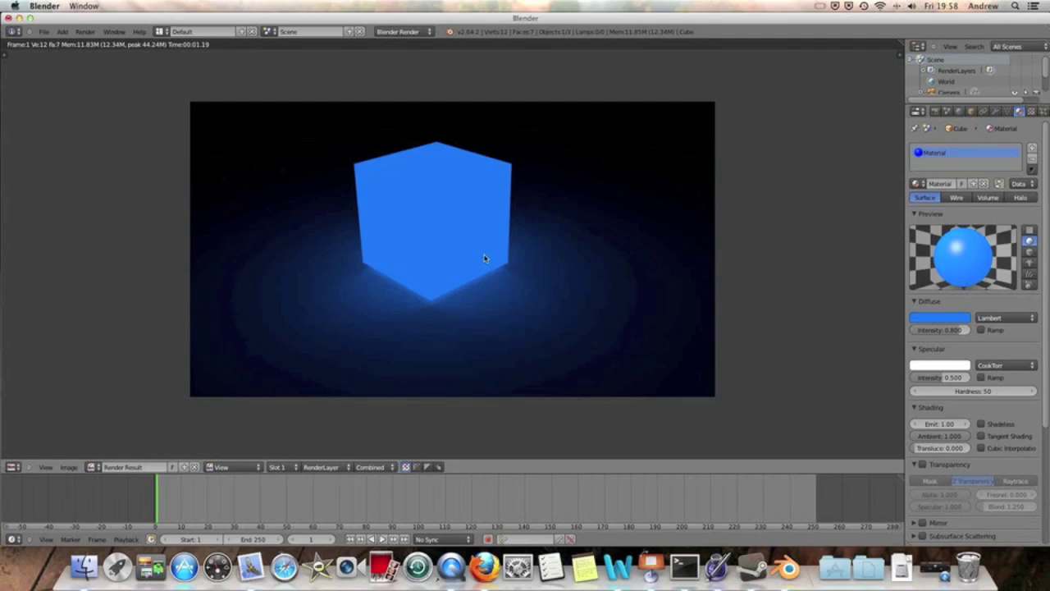
key(Escape)
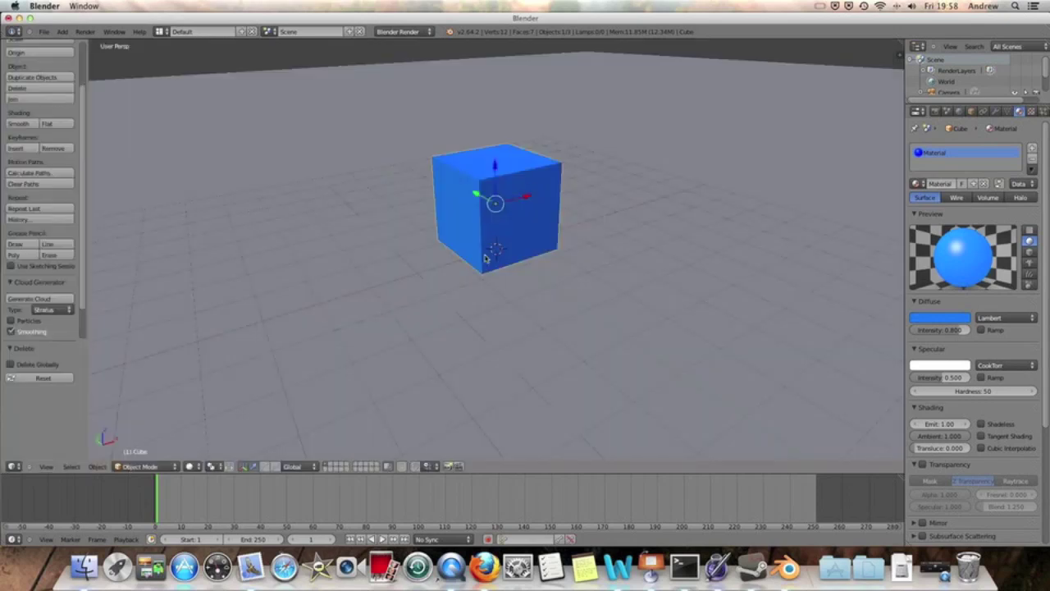
- Select the floor plane and give it a new material, Material.001
scroll(985, 365, down, 3)
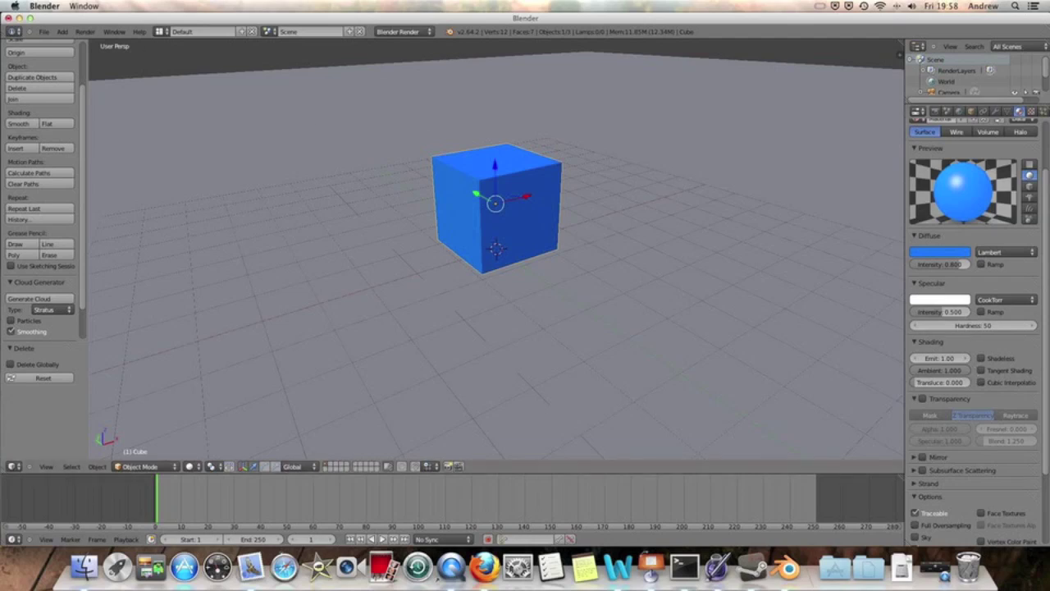
right_click(680, 285)
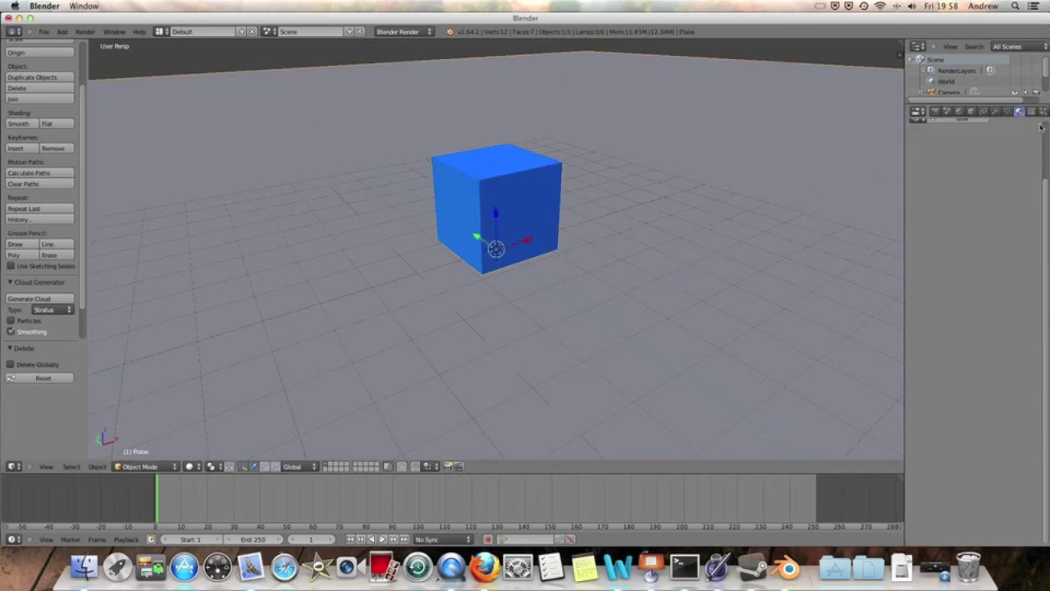
click(960, 184)
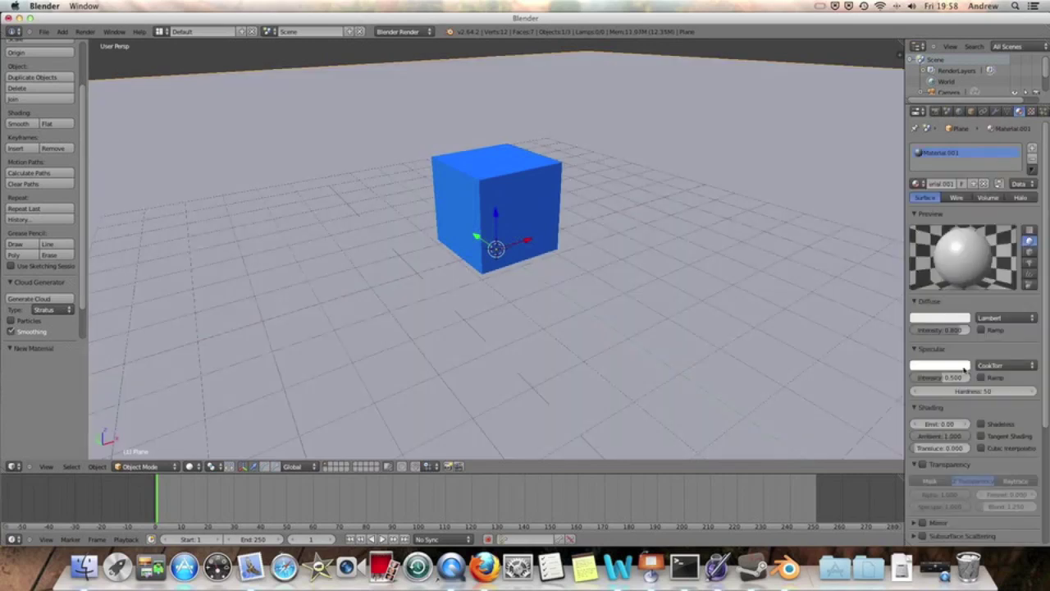
scroll(965, 371, down, 3)
scroll(985, 375, down, 3)
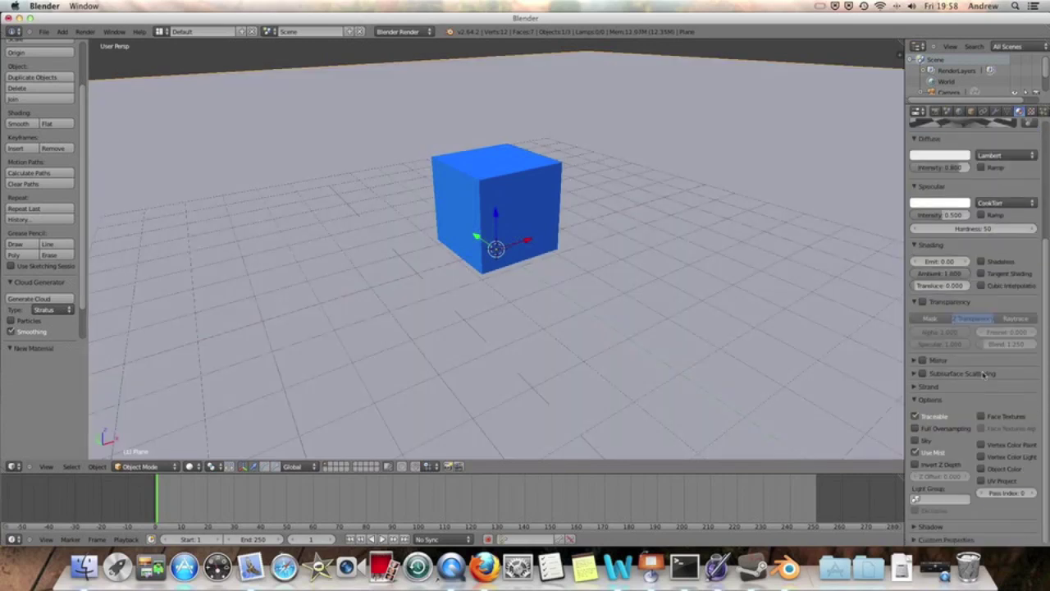
- Enable Mirror on the floor material, raise its reflectivity, and render to check
click(940, 361)
click(922, 360)
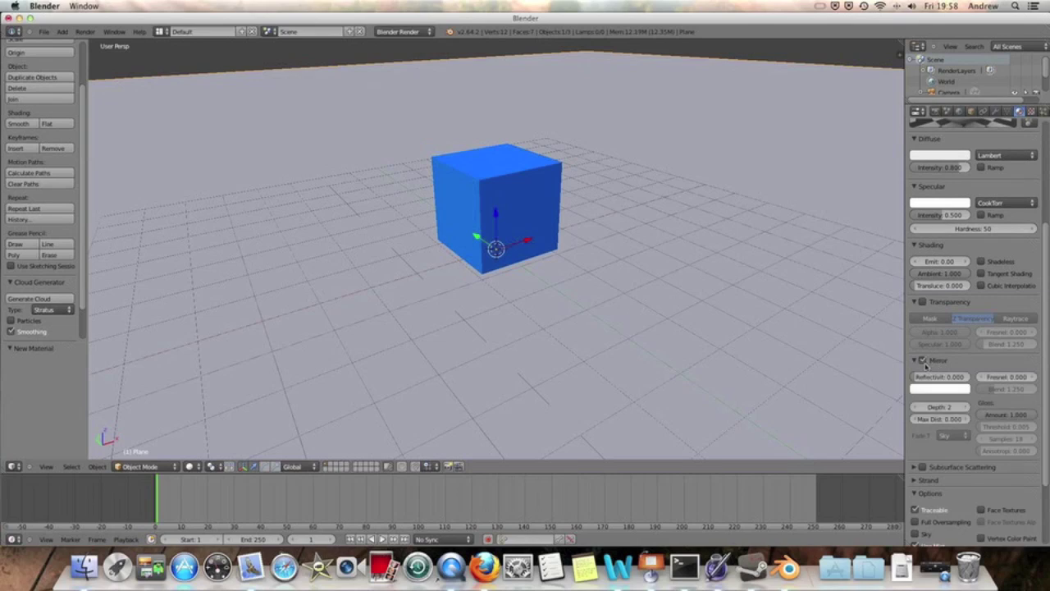
drag(937, 380, 957, 381)
scroll(956, 382, up, 6)
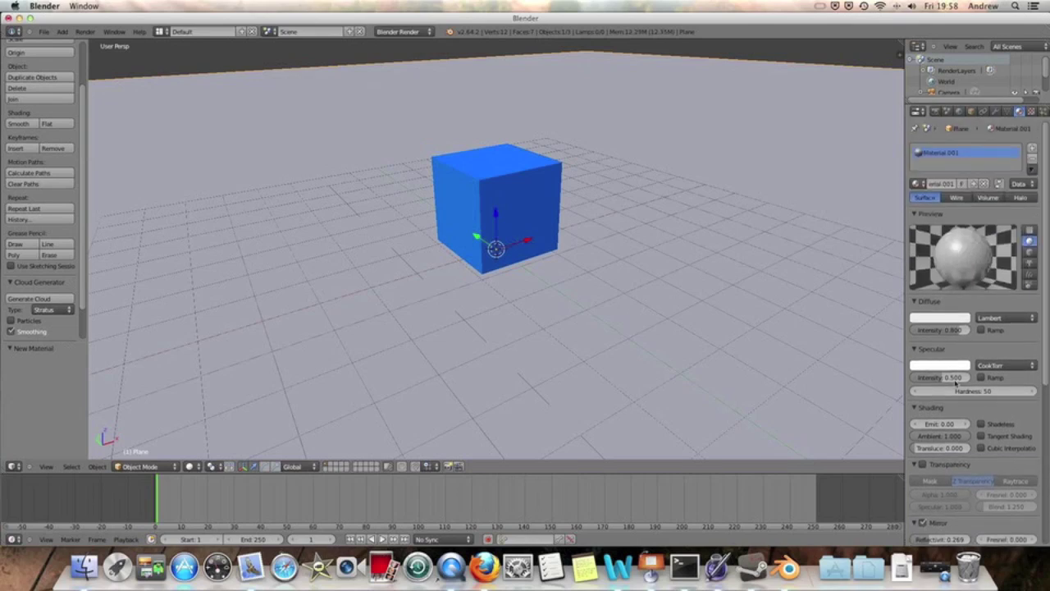
click(85, 32)
click(106, 39)
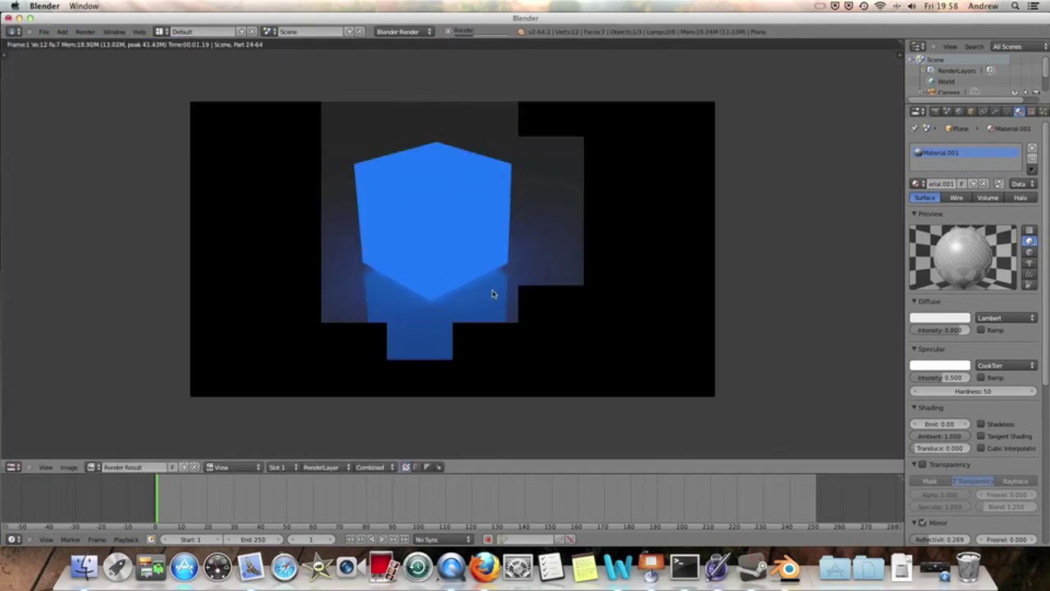
key(Escape)
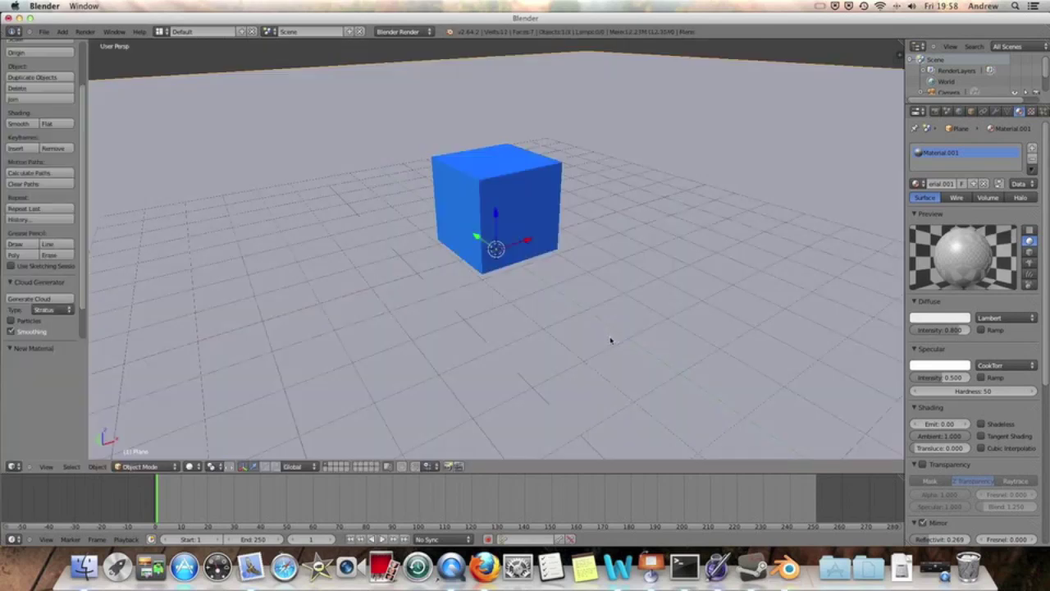
- Raise the floor's mirror reflectivity to 1.000 and render again
scroll(940, 471, down, 4)
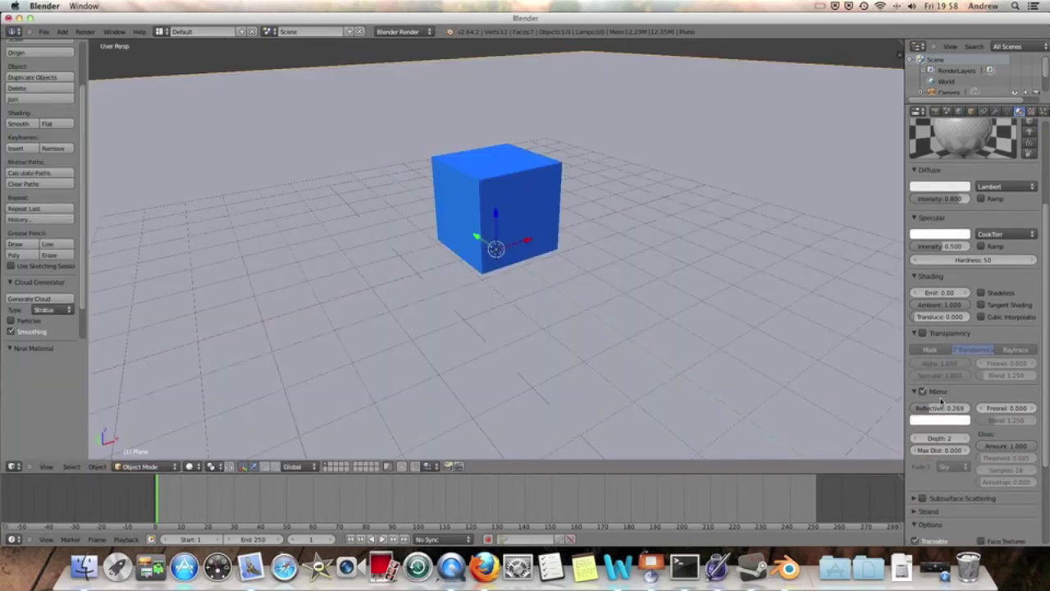
drag(940, 412, 984, 413)
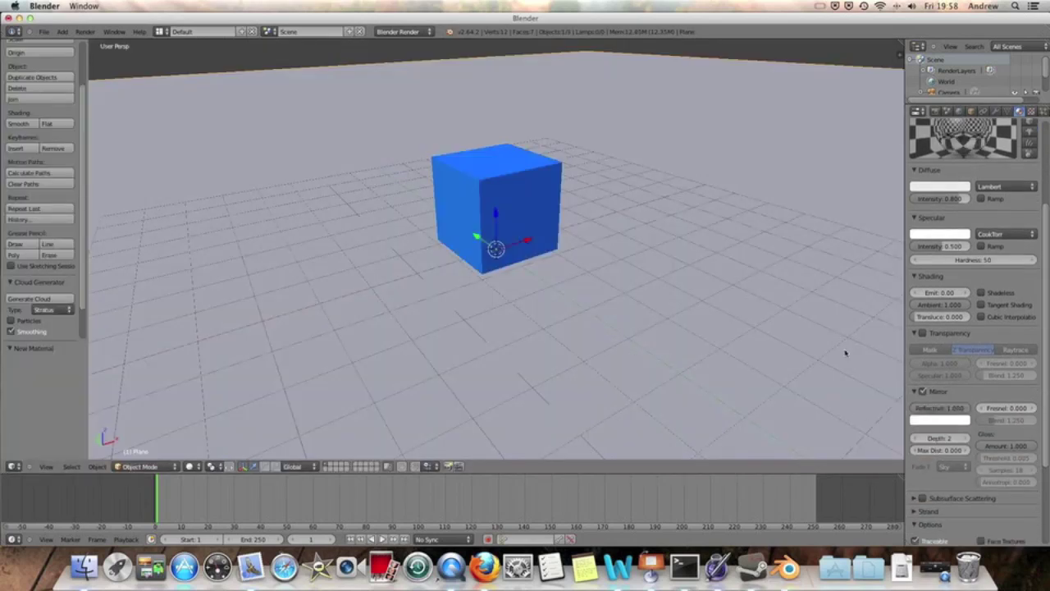
click(89, 32)
click(98, 42)
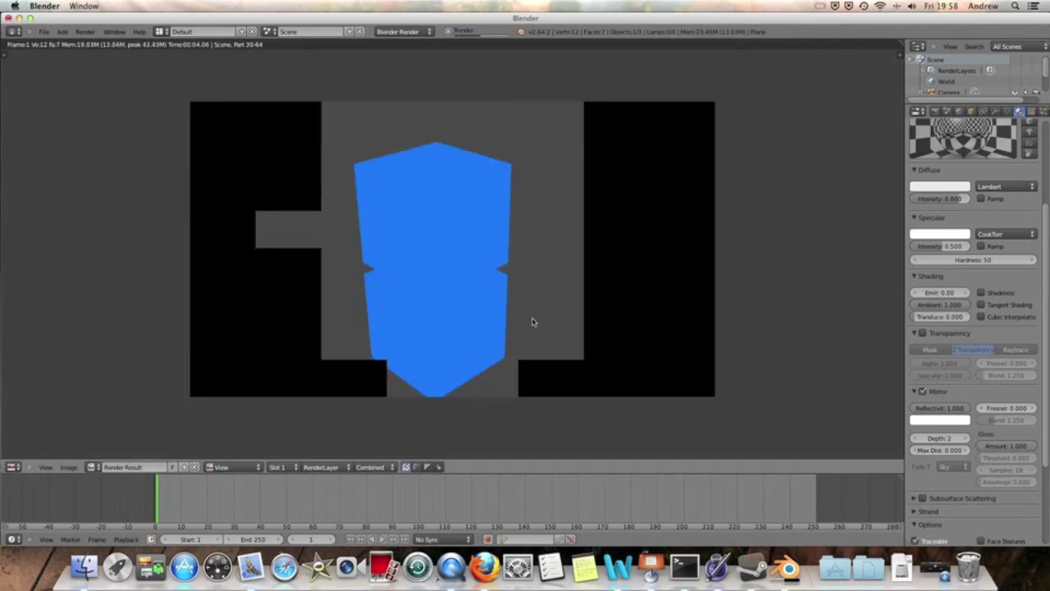
key(Escape)
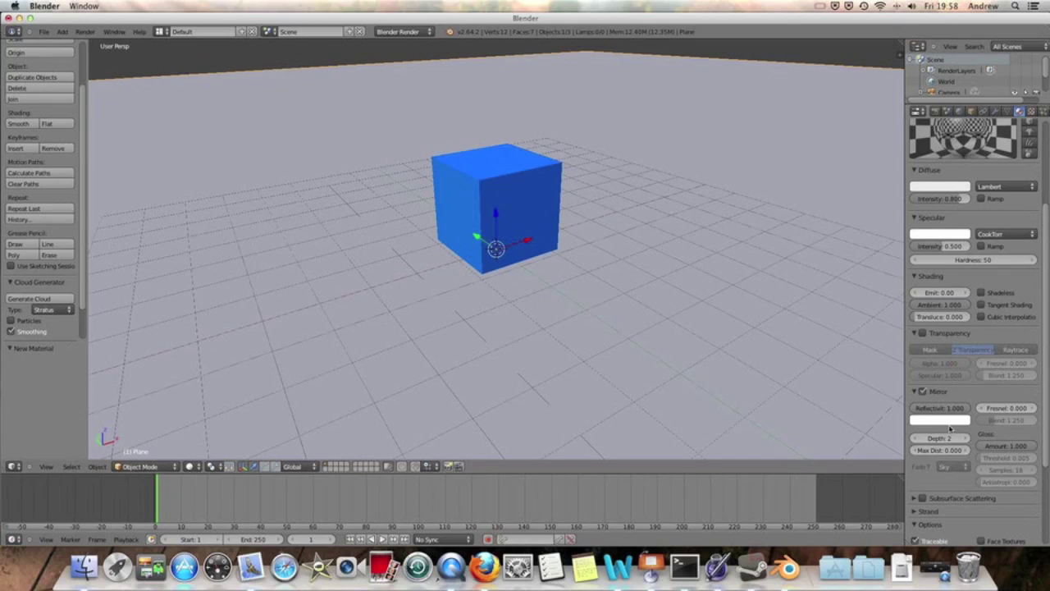
- Lower the floor's mirror reflectivity to 0.157
drag(958, 410, 911, 410)
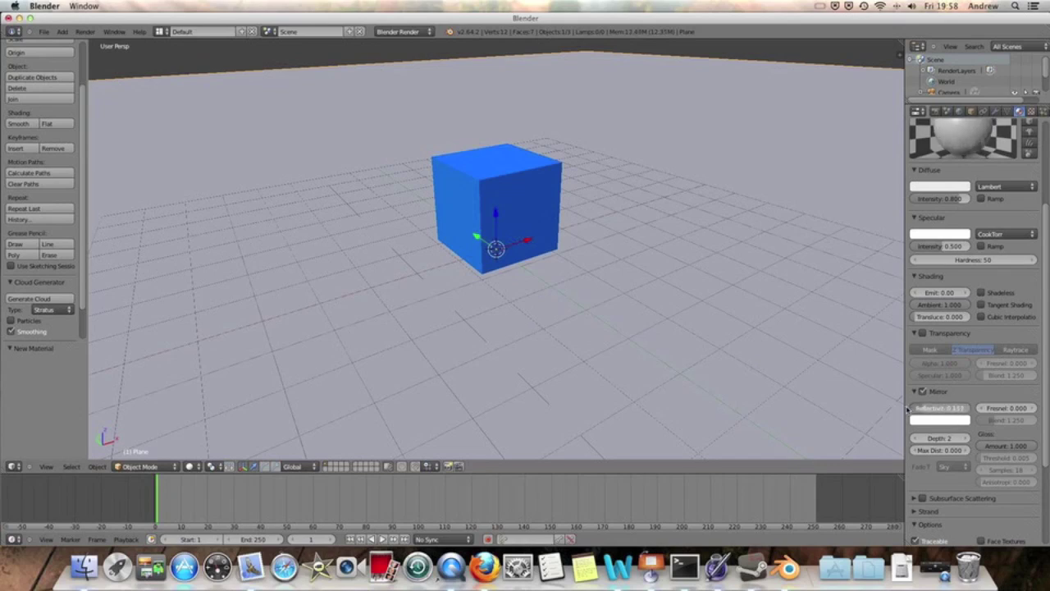
drag(908, 410, 905, 406)
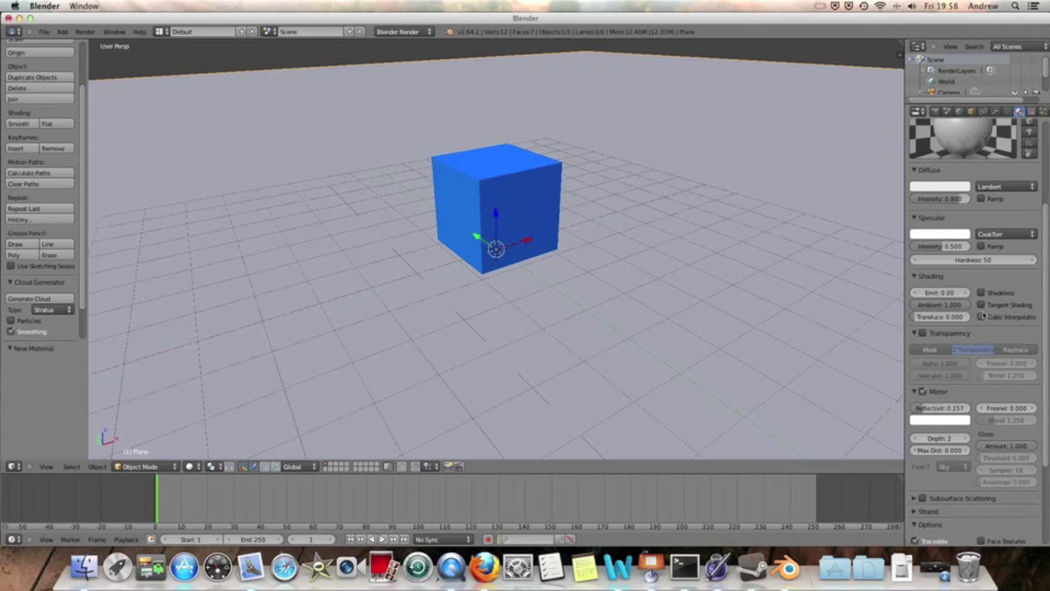
scroll(981, 325, up, 4)
scroll(983, 329, down, 5)
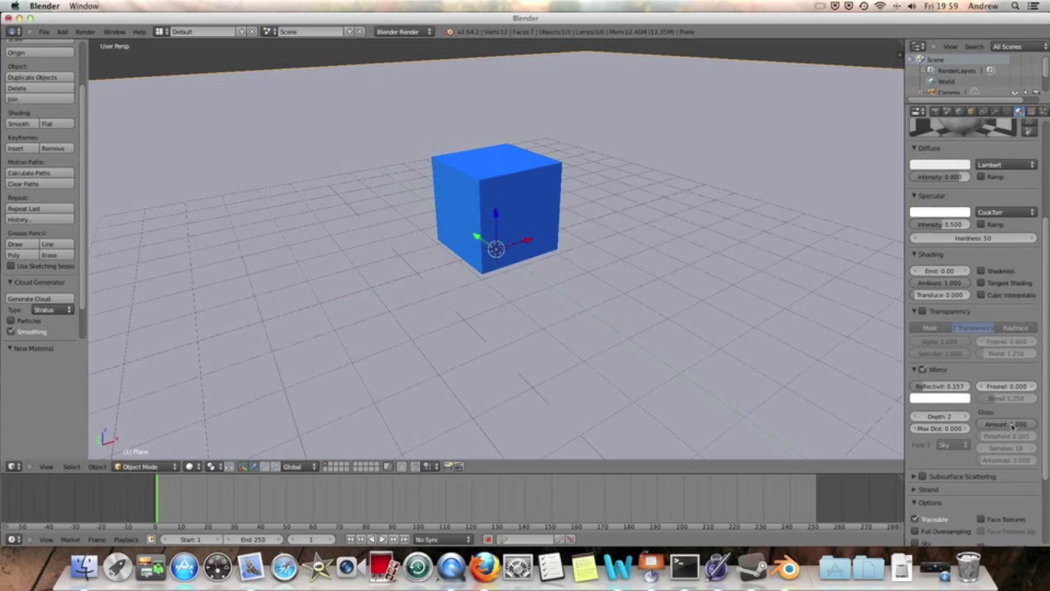
- Reduce the mirror gloss to blur the reflection and render the glossy floor
drag(1025, 426, 1013, 428)
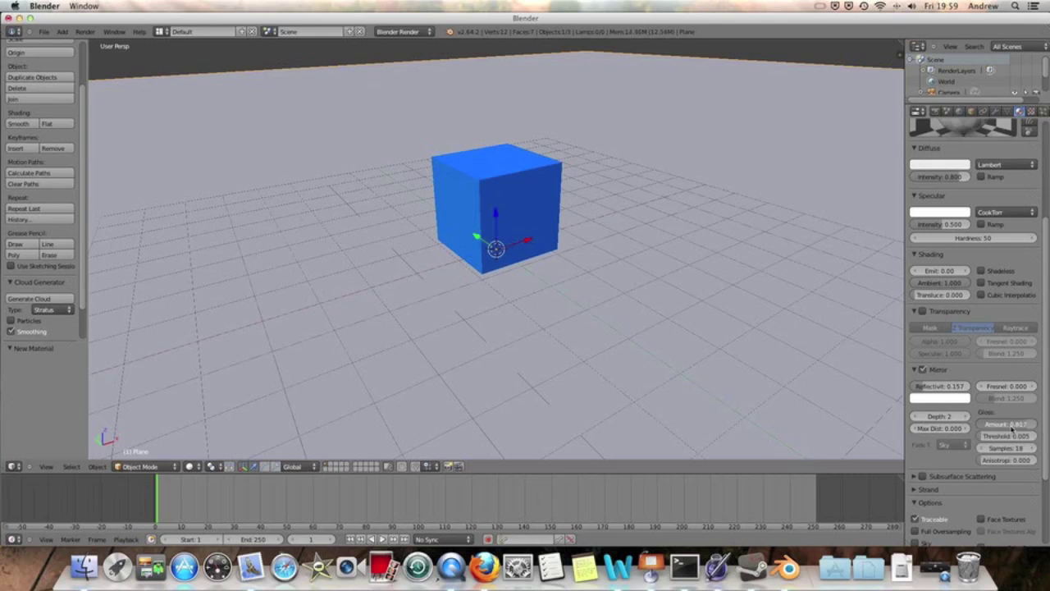
scroll(1010, 429, up, 3)
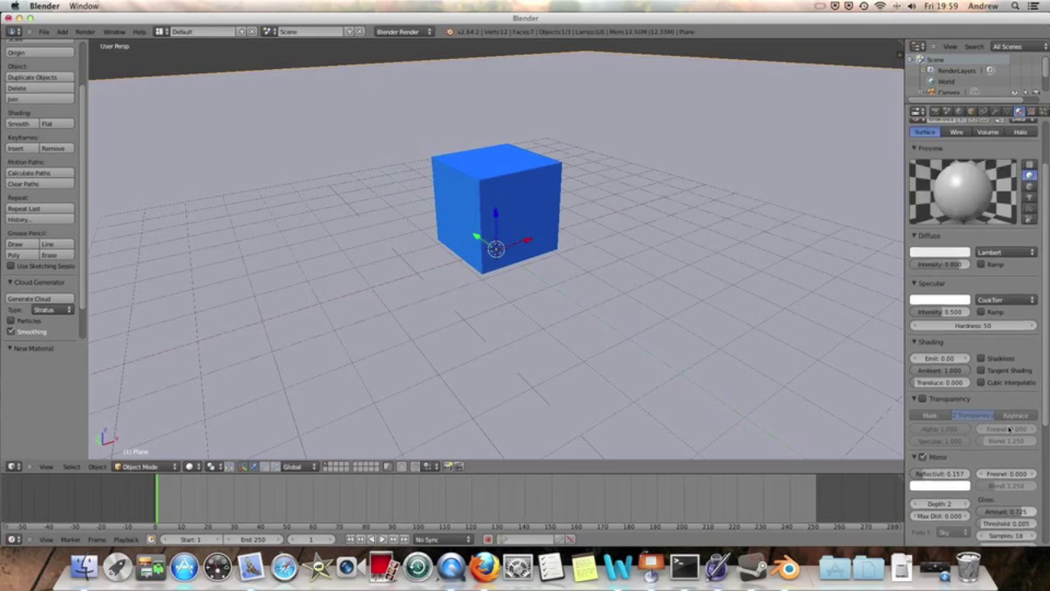
scroll(1011, 439, down, 2)
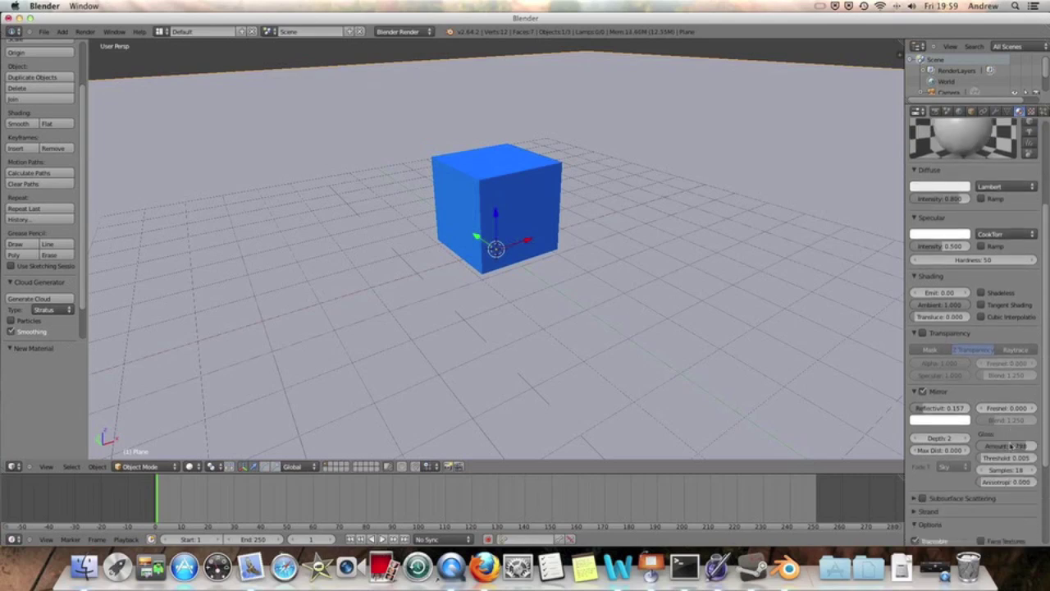
click(84, 31)
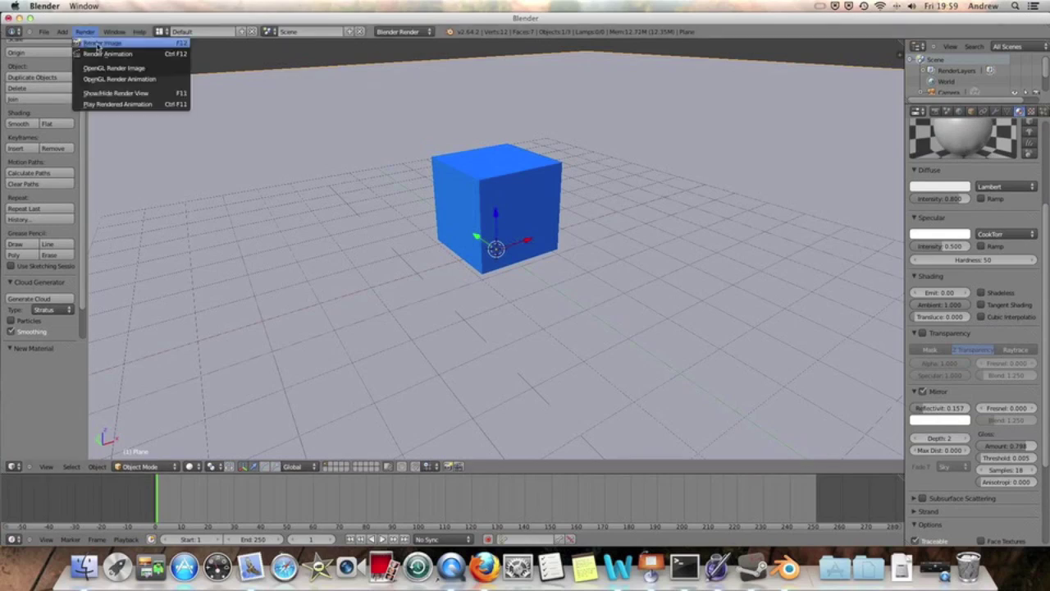
click(100, 42)
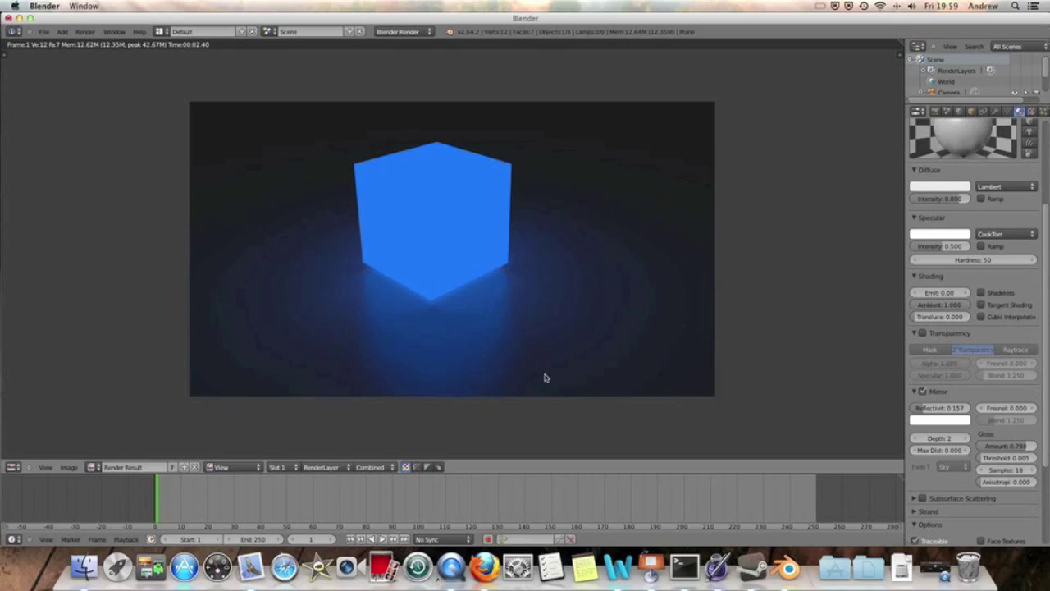
key(Escape)
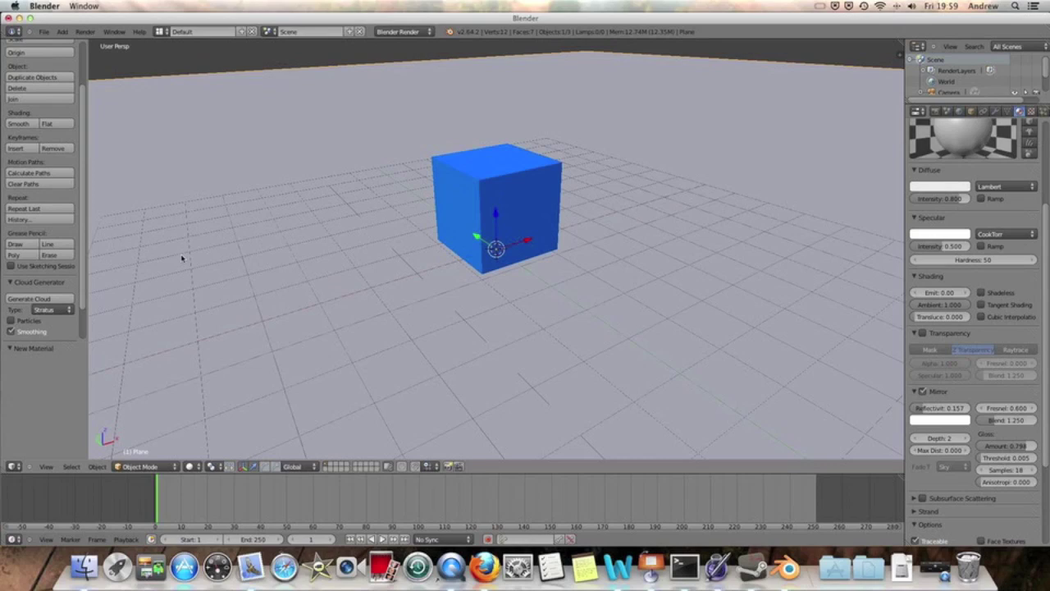
scroll(977, 344, down, 5)
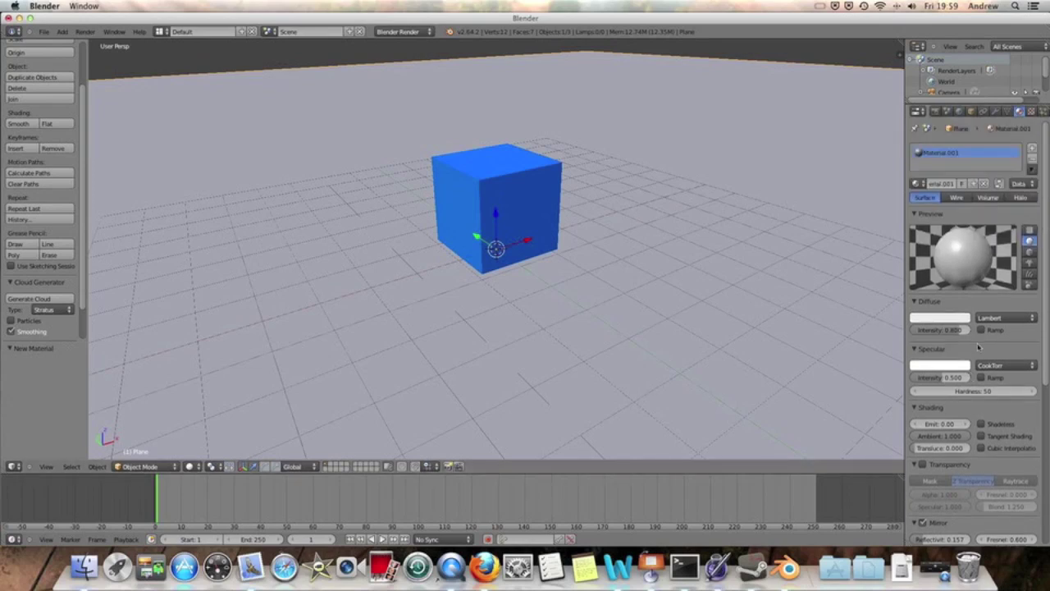
scroll(980, 349, up, 10)
scroll(321, 136, up, 5)
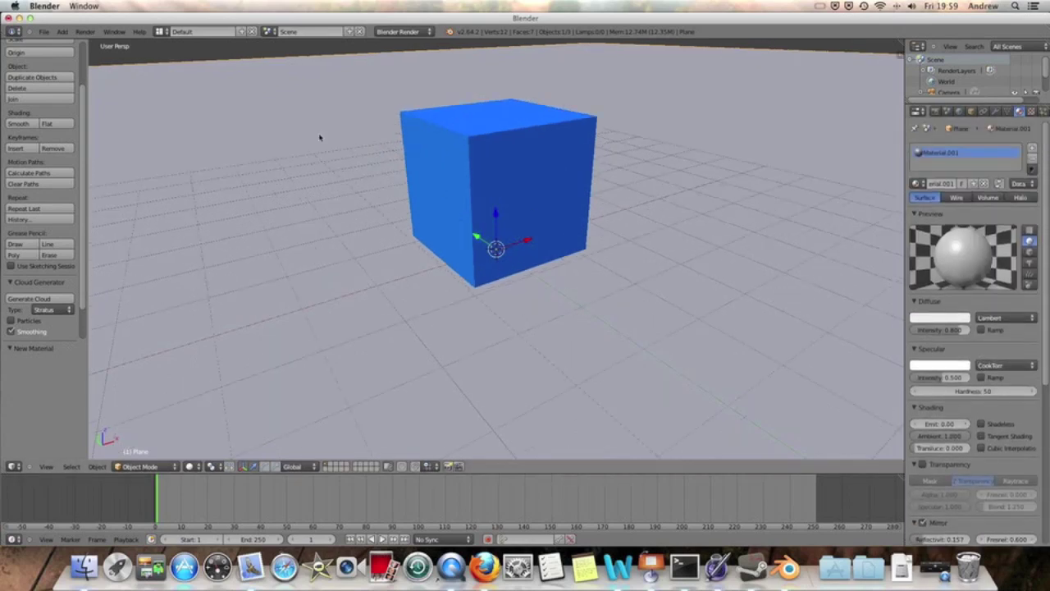
scroll(968, 246, down, 5)
scroll(586, 211, down, 6)
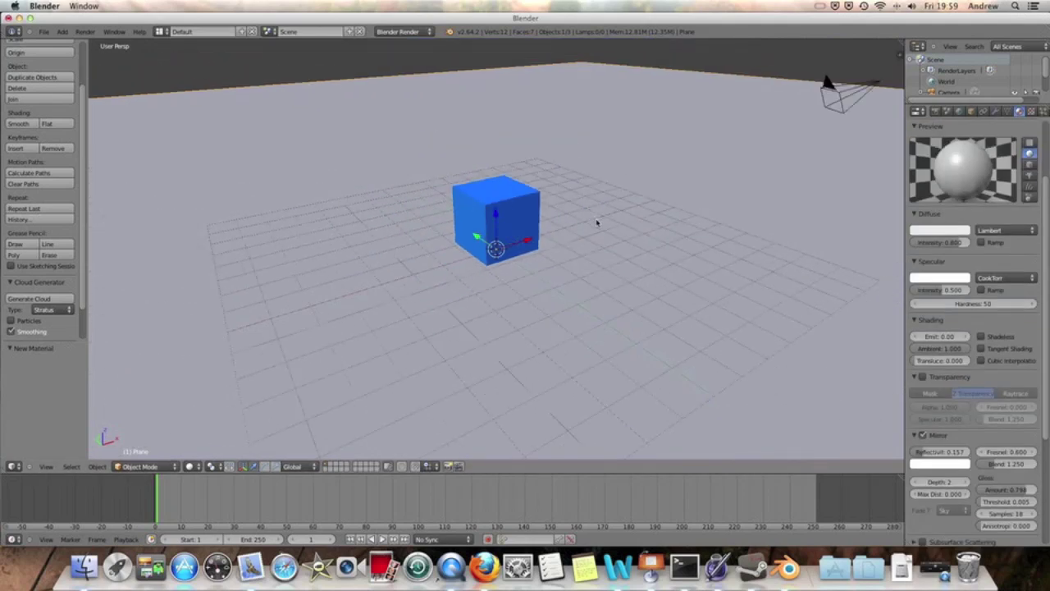
click(62, 31)
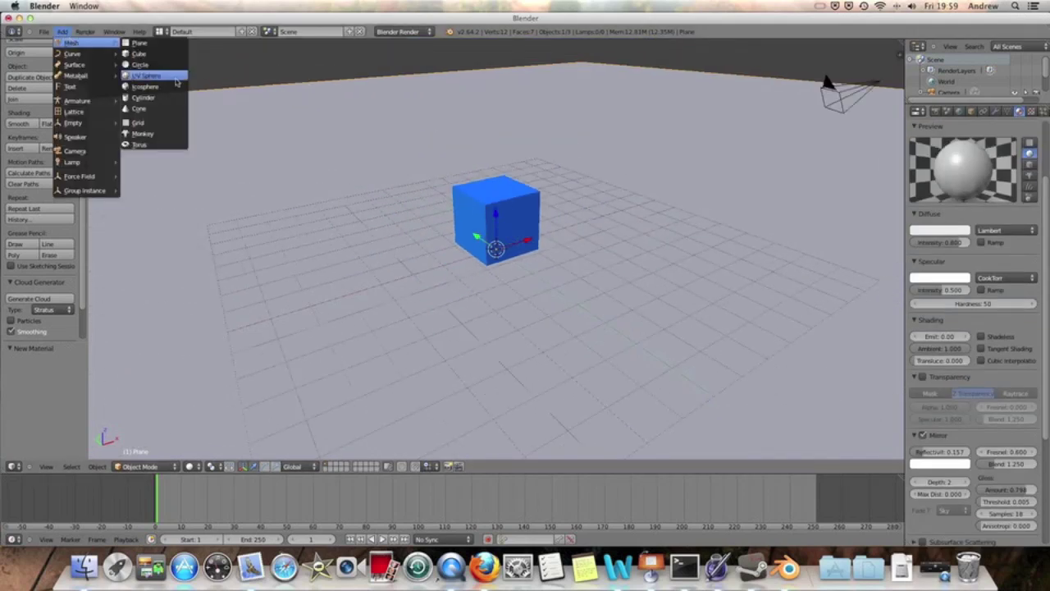
click(82, 31)
click(98, 41)
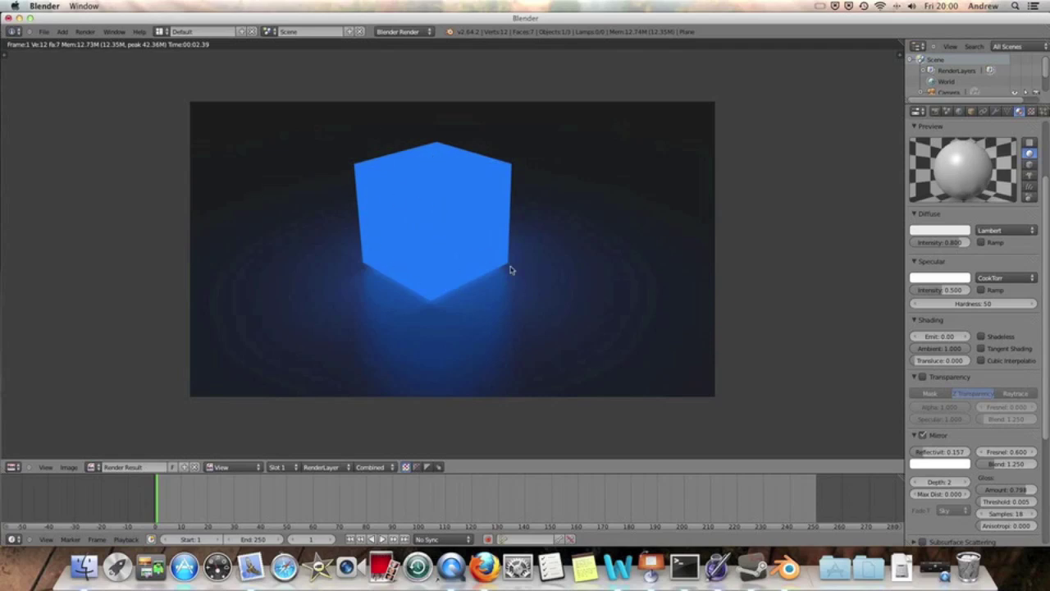
key(Escape)
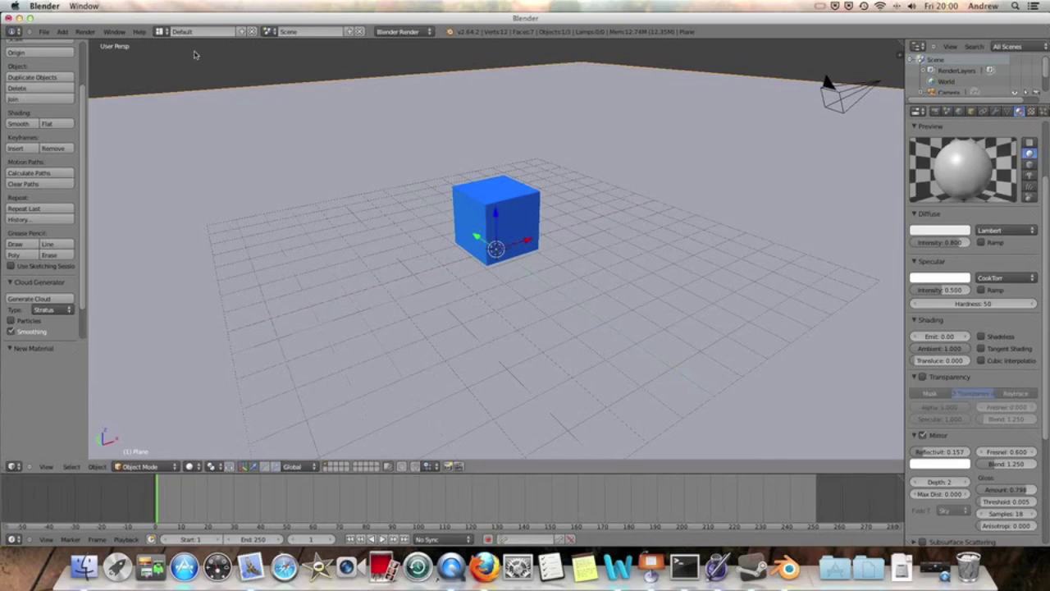
- Add a Point lamp to the scene
click(64, 32)
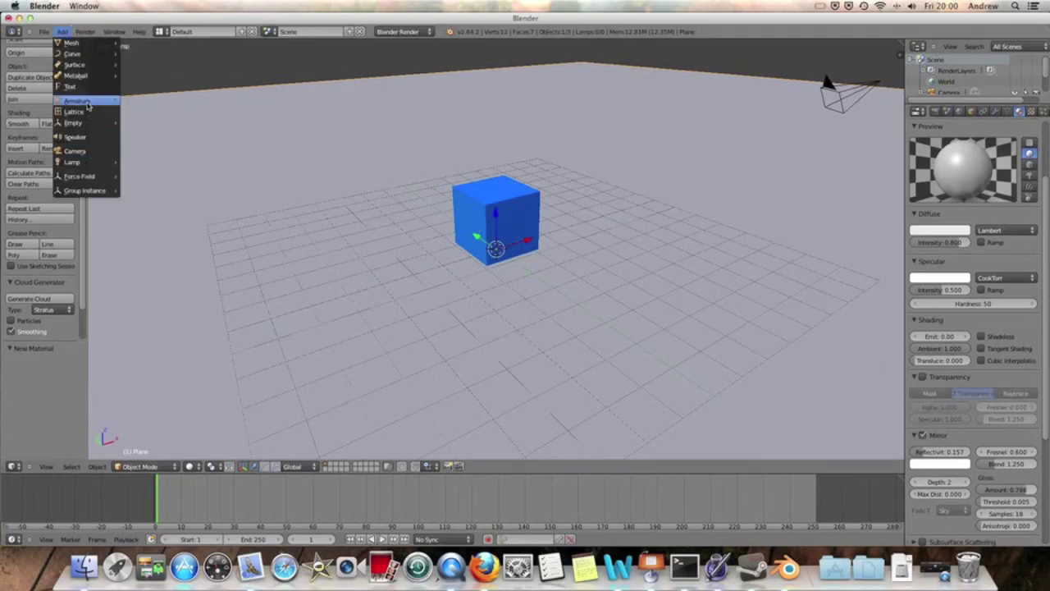
mouse_move(79, 75)
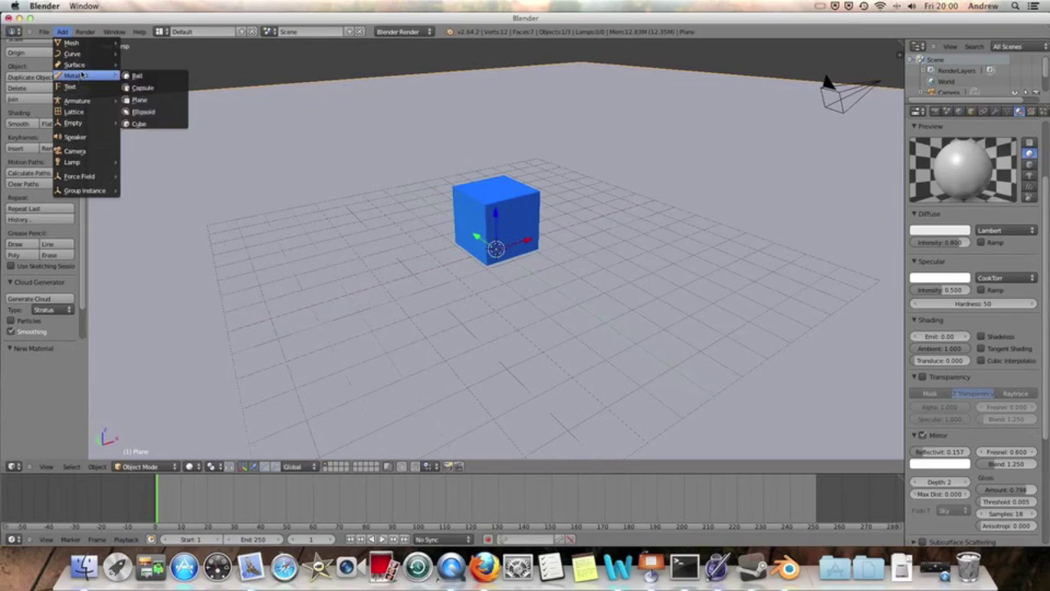
mouse_move(91, 163)
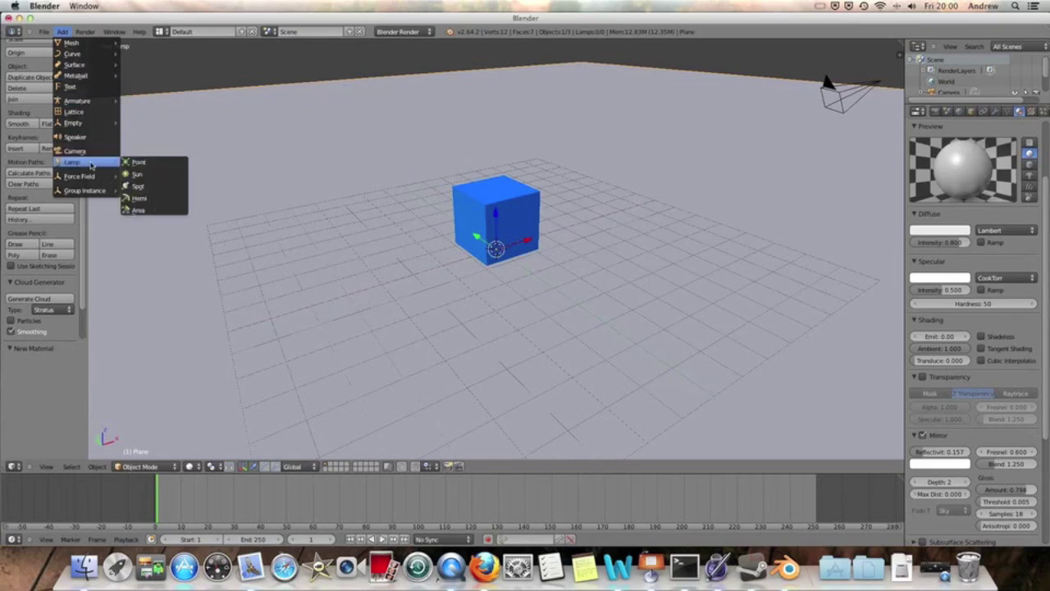
click(168, 165)
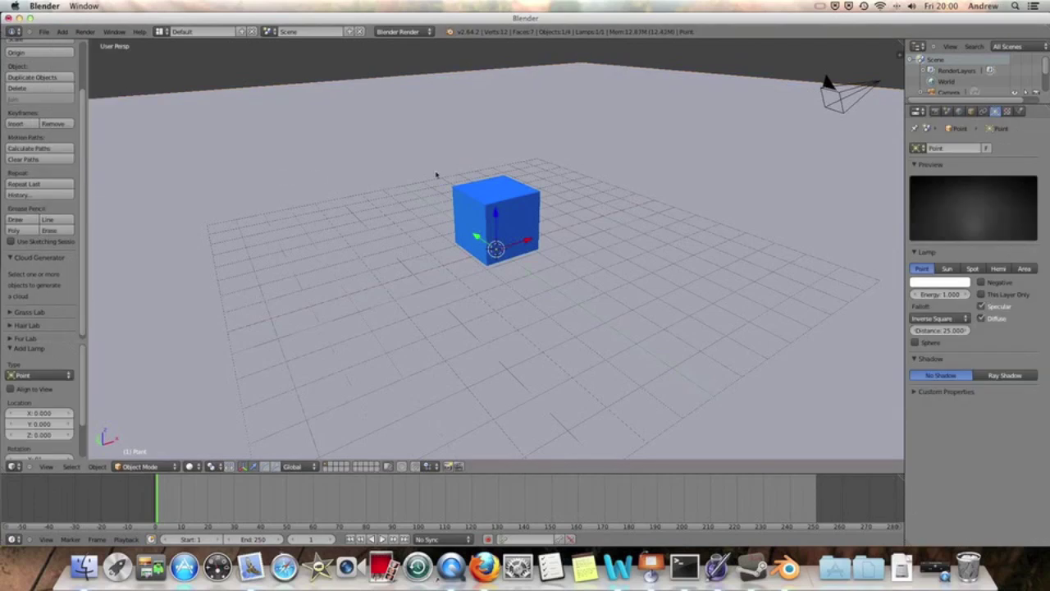
scroll(675, 162, down, 4)
- Move the lamp up on Z, then sideways, ending -4.027 along Y
key(g)
key(z)
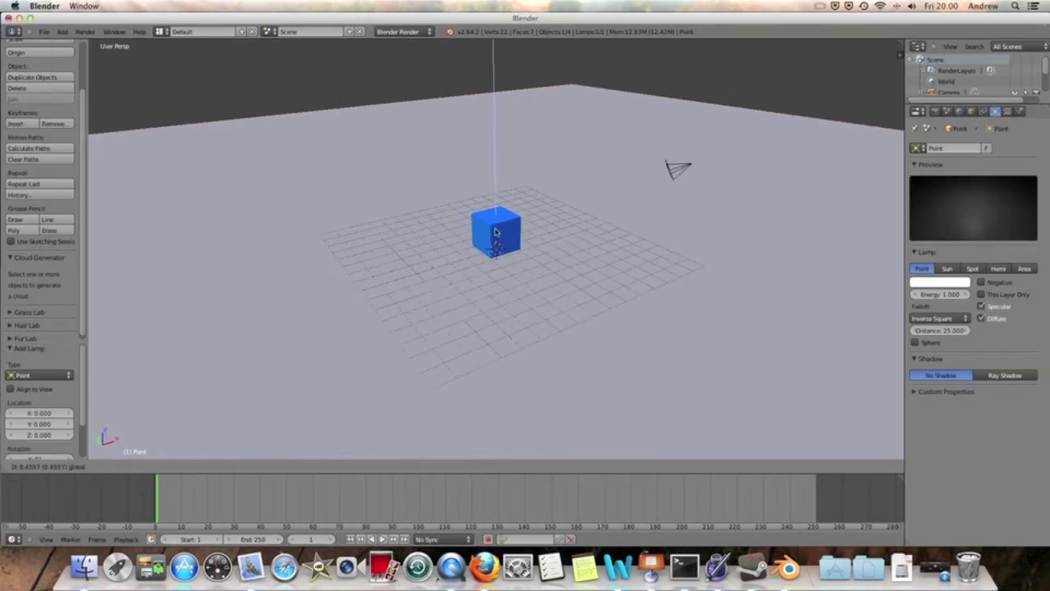
click(496, 145)
key(g)
key(x)
click(558, 163)
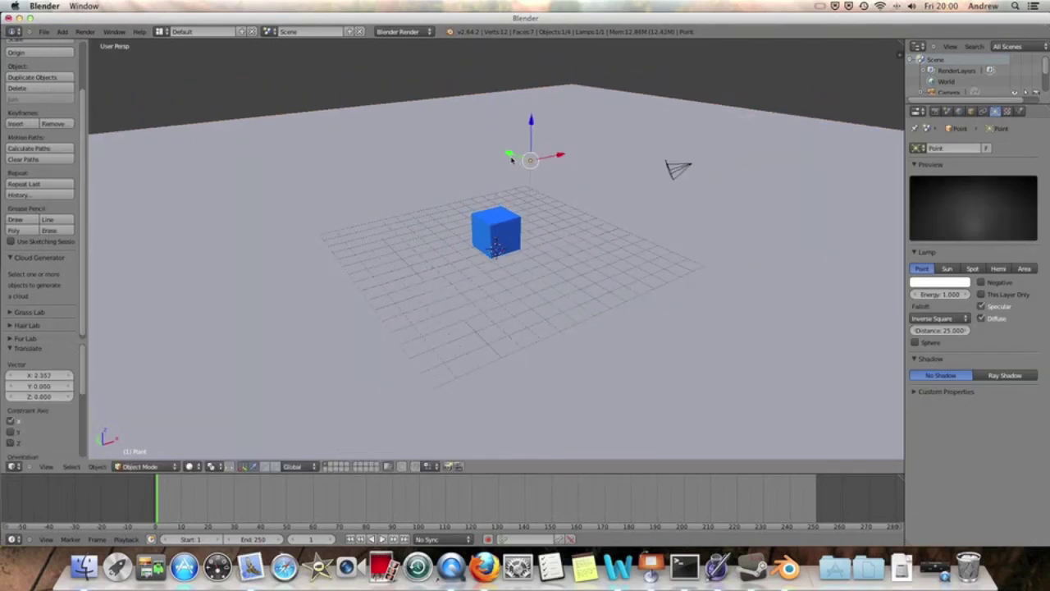
key(g)
key(x)
click(522, 159)
- Render the scene lit by the point lamp
click(86, 31)
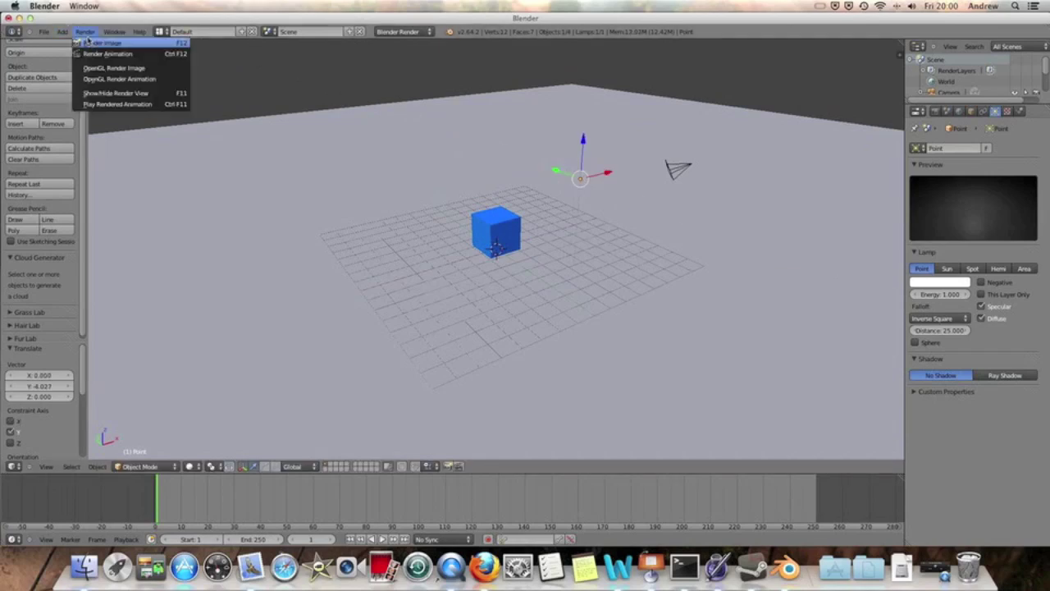
click(92, 44)
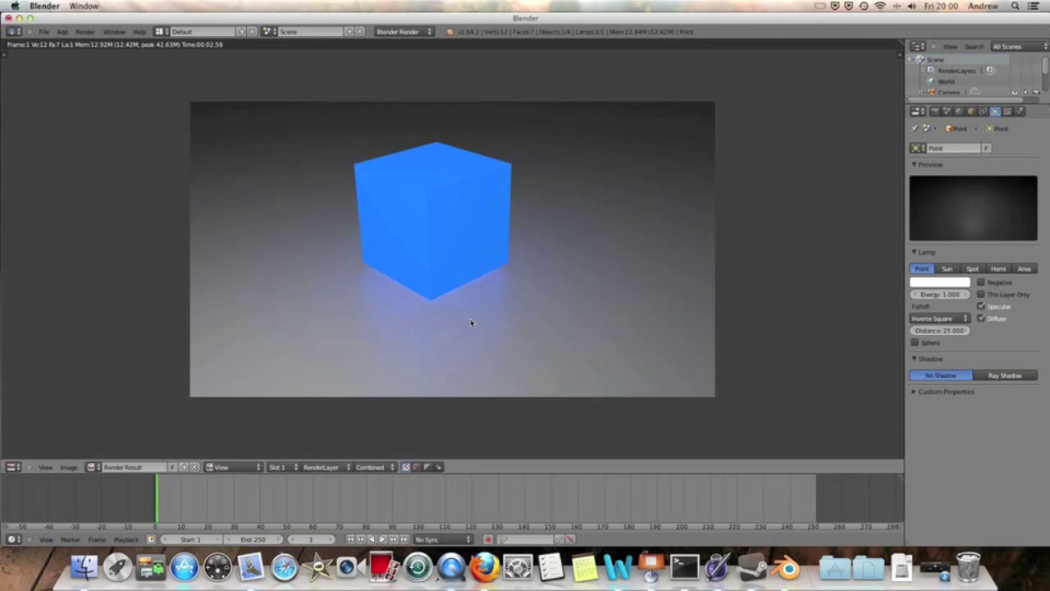
key(Escape)
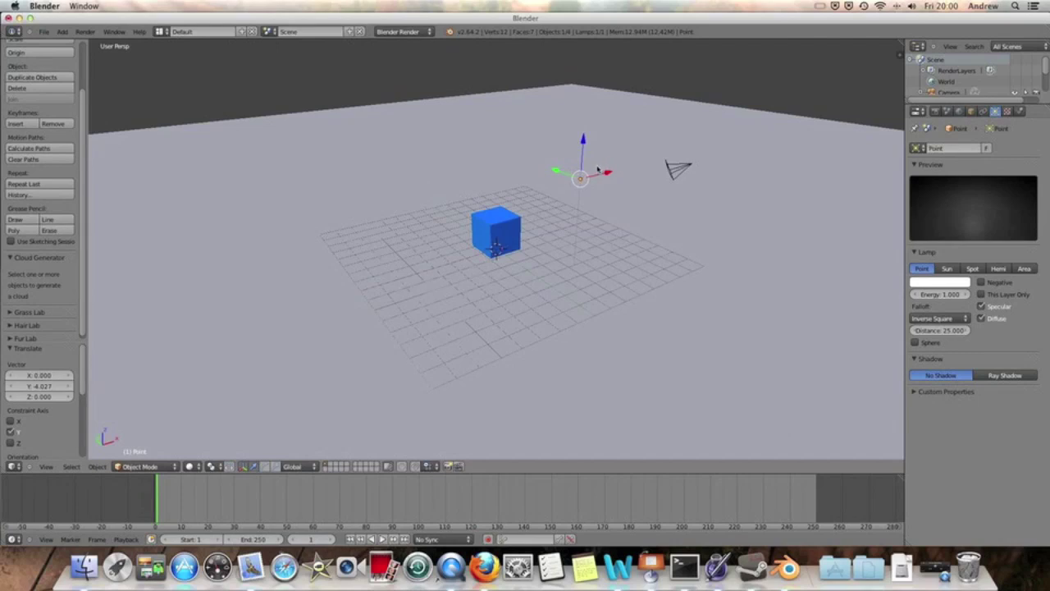
- Delete the lamp, enable Transparency on the cube's material, and test-render it
key(x)
click(587, 172)
right_click(508, 223)
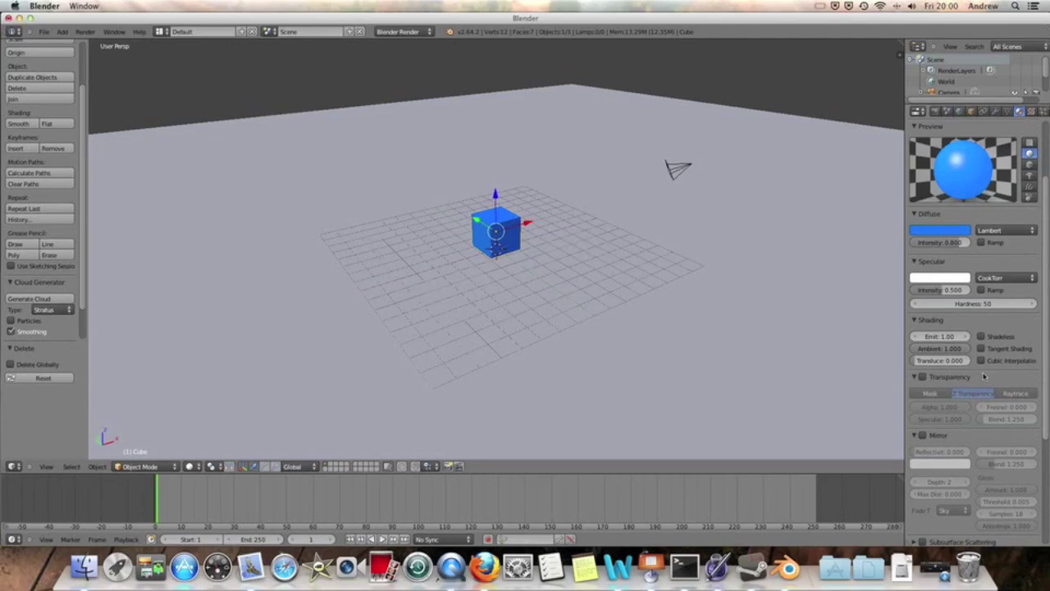
click(922, 376)
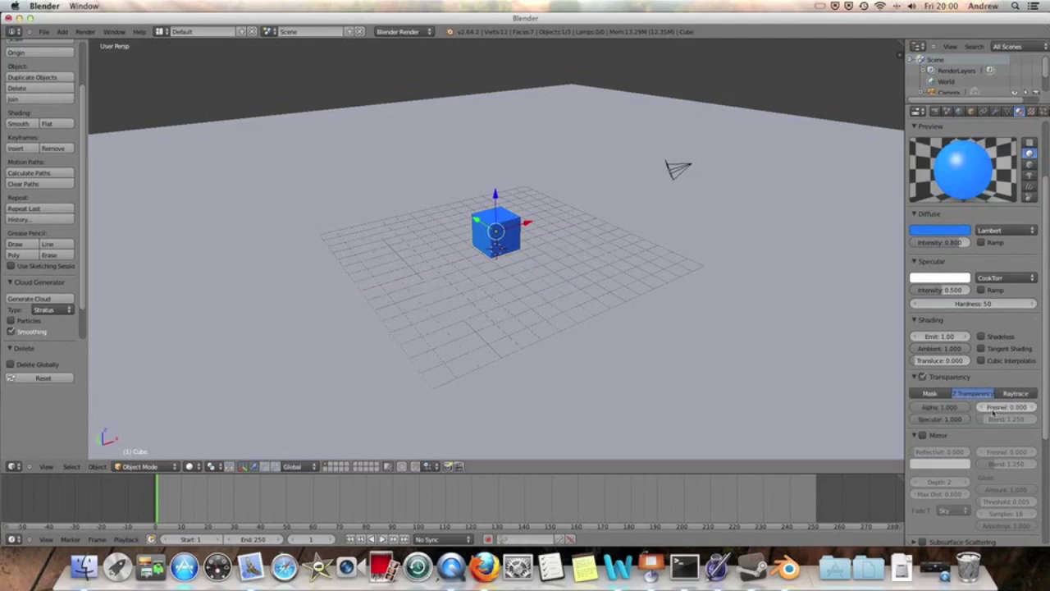
drag(999, 413, 1010, 413)
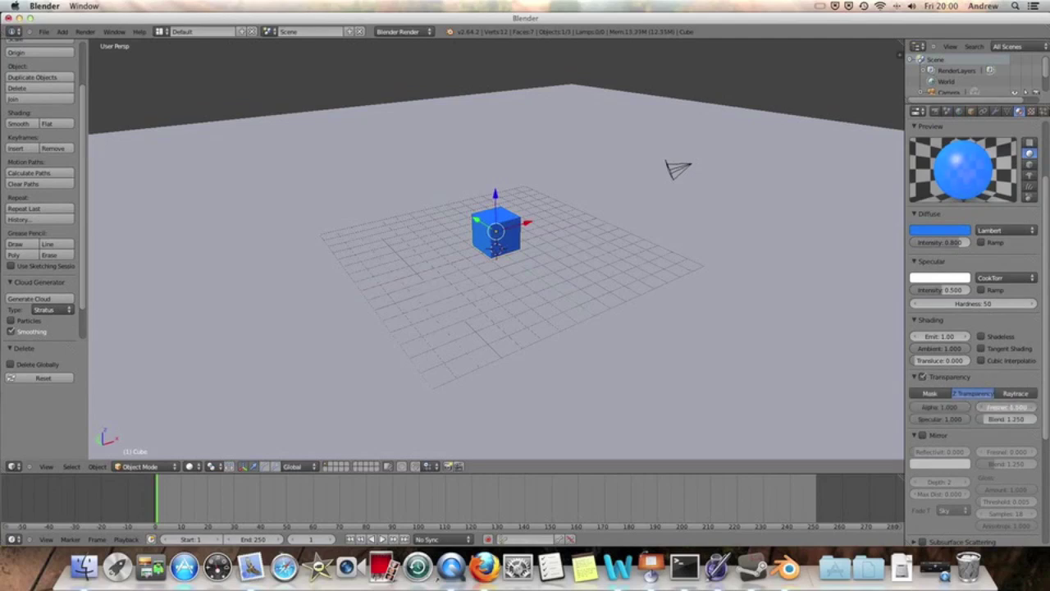
click(85, 31)
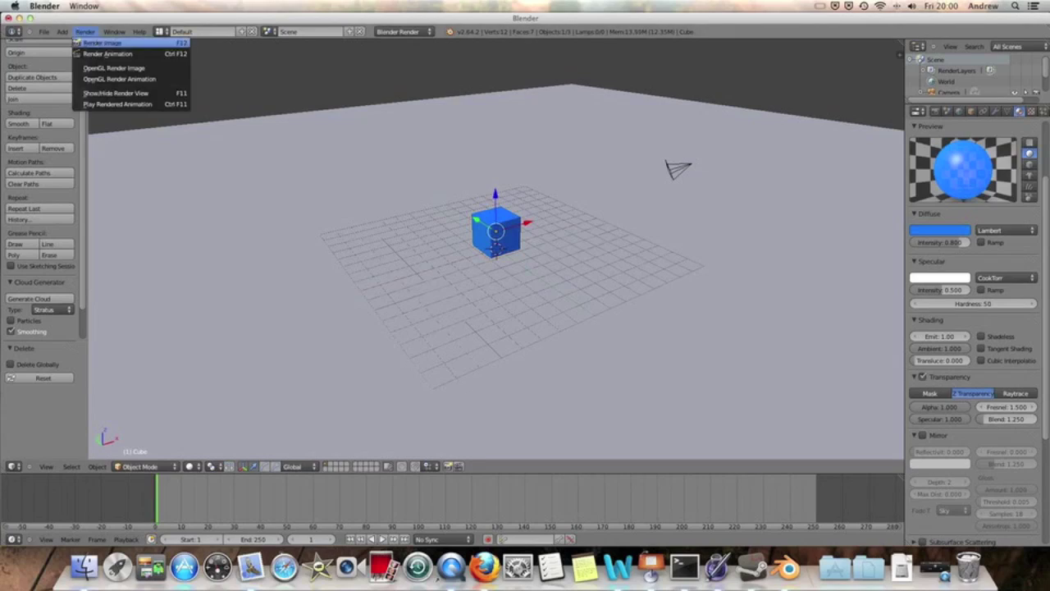
click(102, 43)
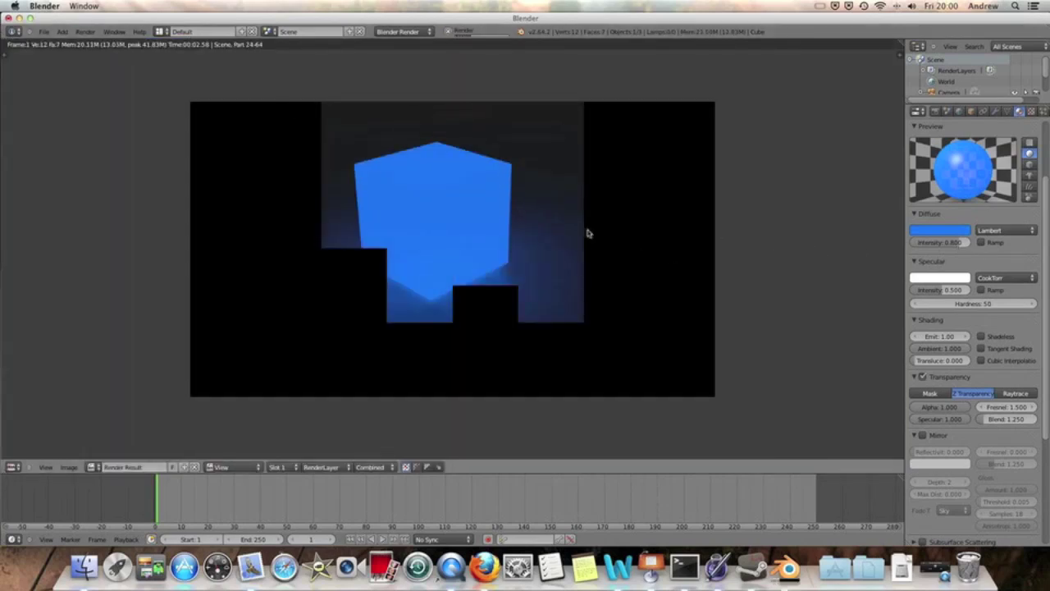
key(Escape)
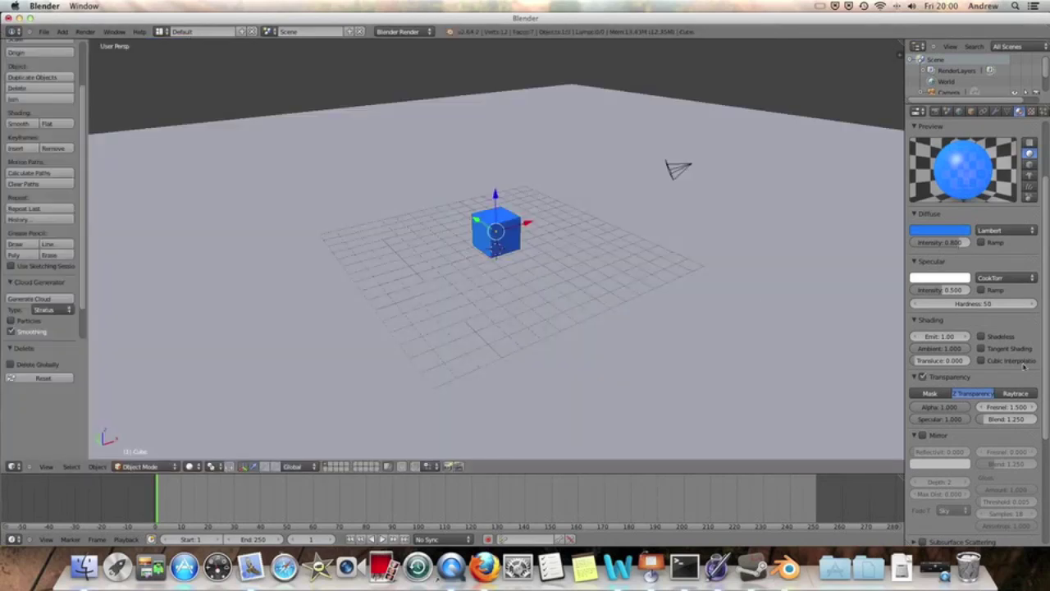
- Set the transparency Fresnel to 1.2 and render the cube
drag(1009, 407, 1046, 407)
click(86, 31)
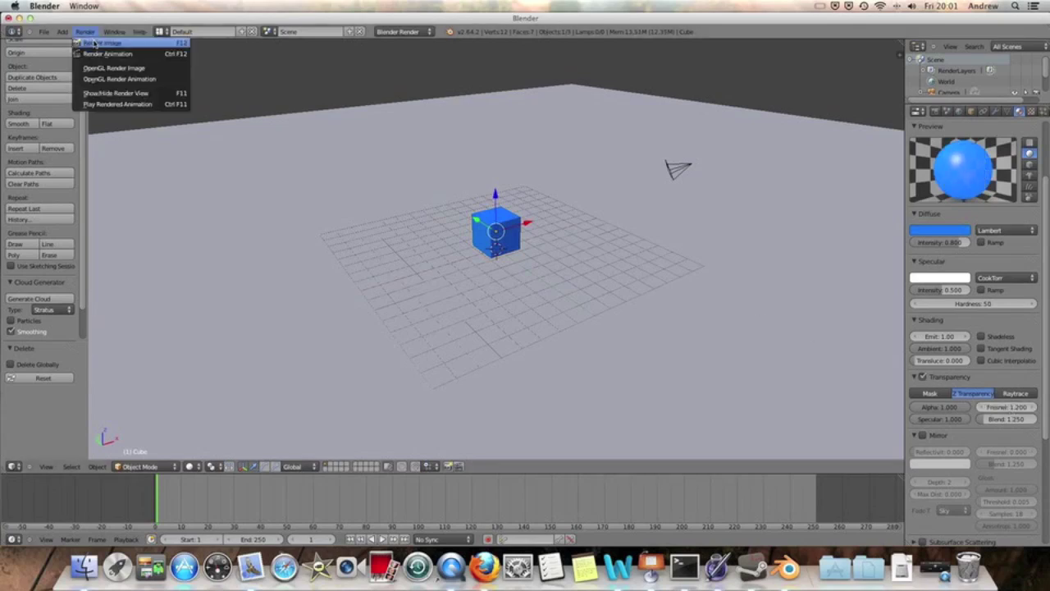
click(94, 43)
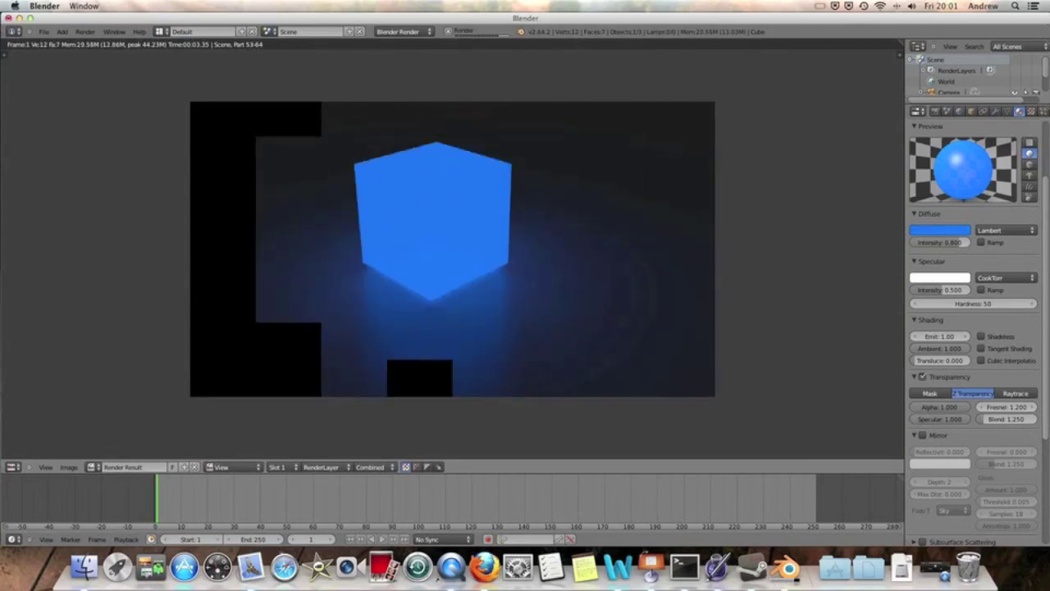
- Set the cube's transparency Fresnel to 1.600 and render it on the reflective floor
key(Escape)
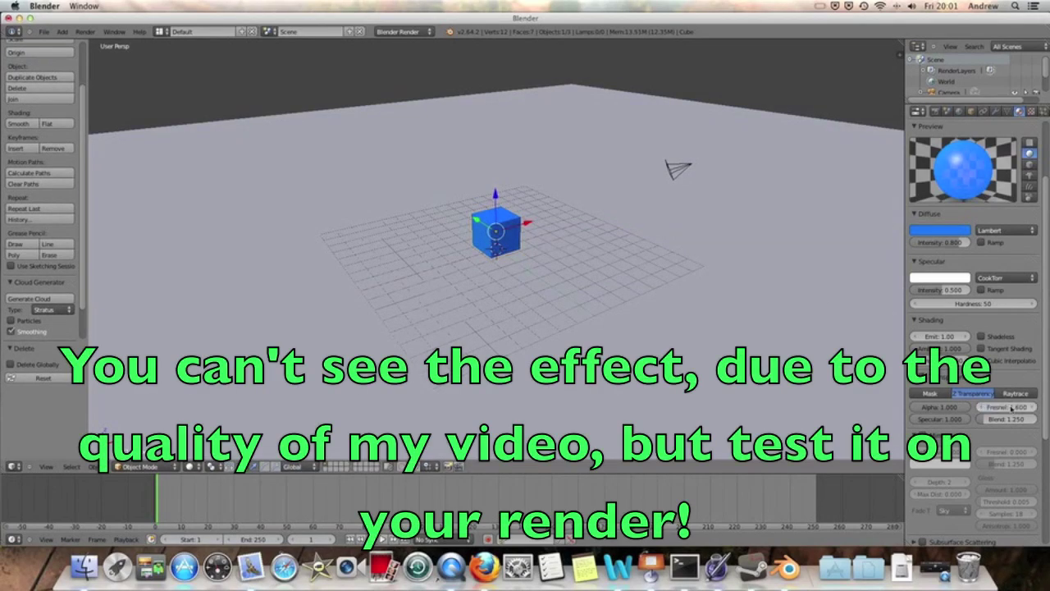
click(85, 32)
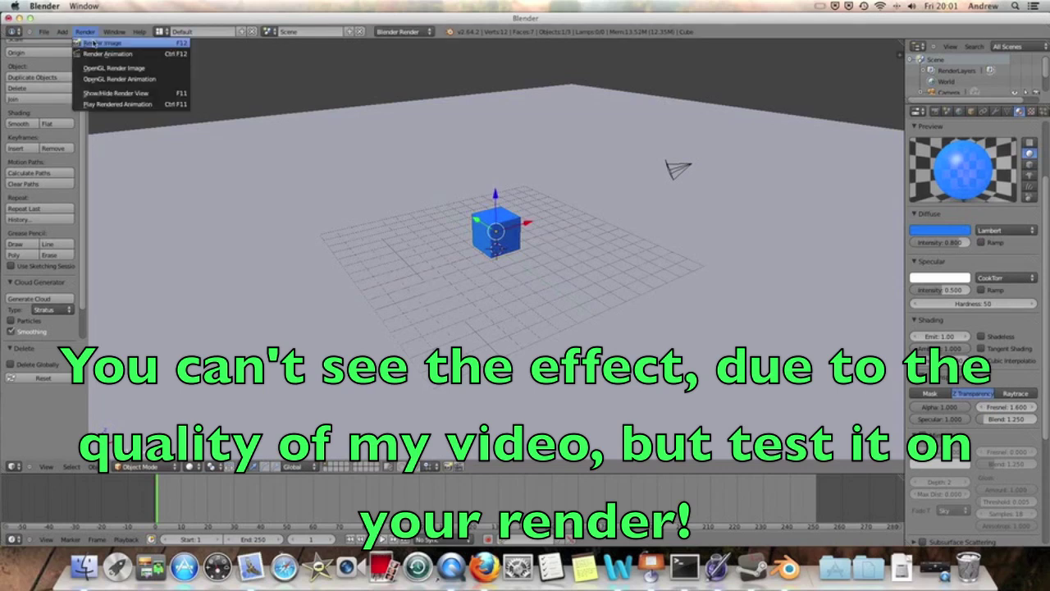
click(104, 43)
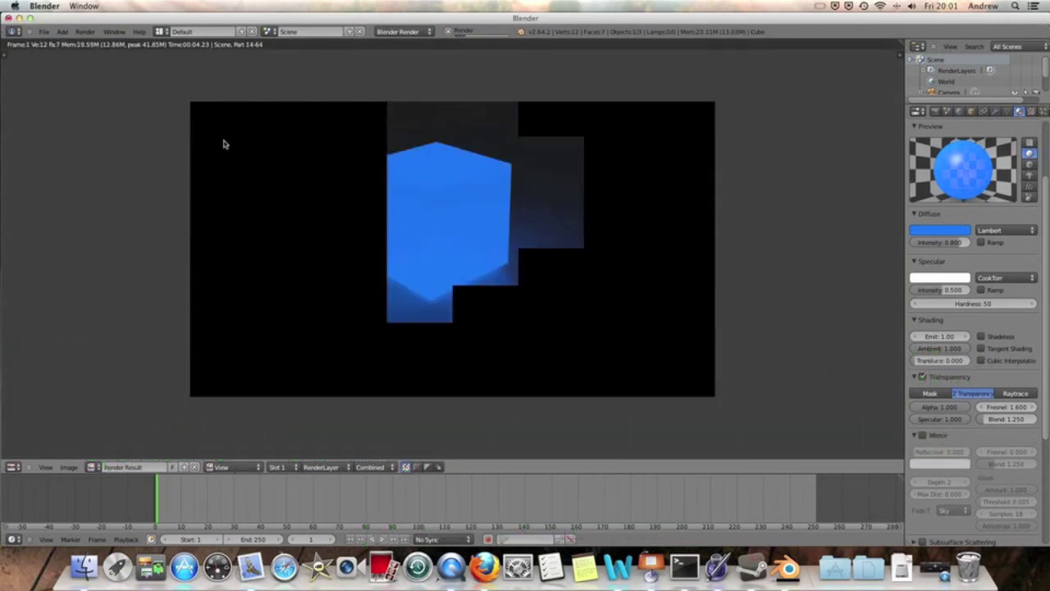